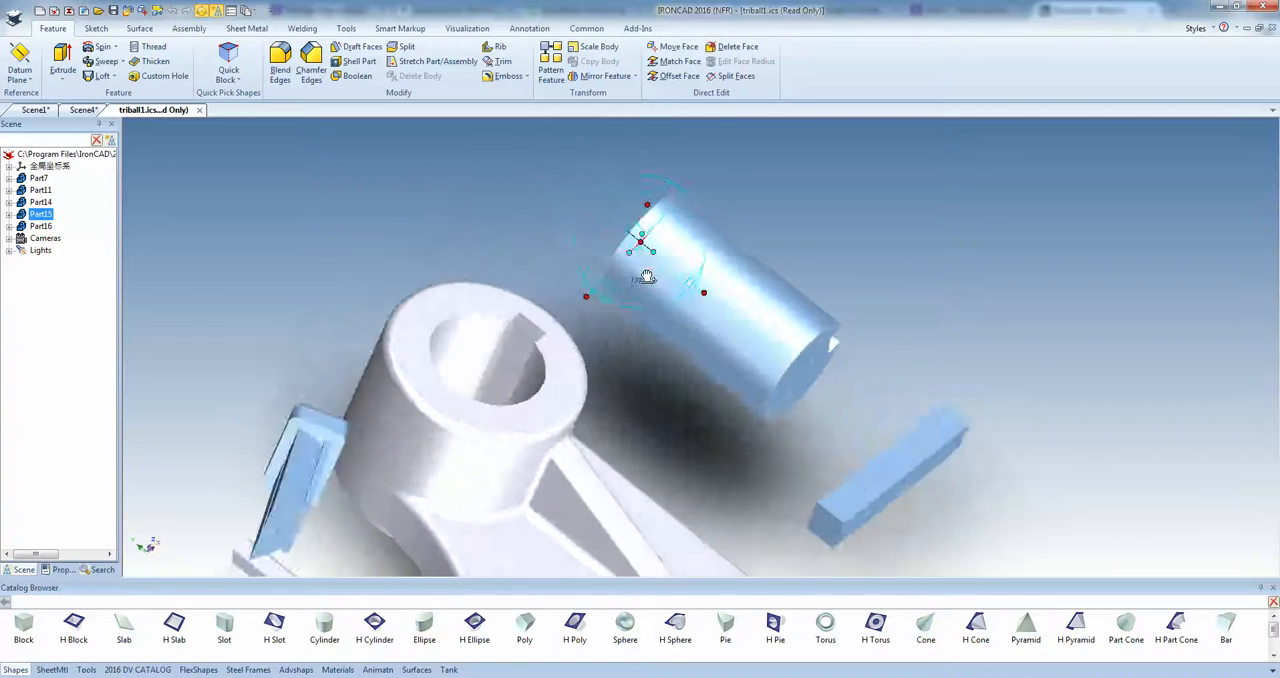
Align the cylindrical shaft (Part15) with the axis of the housing bore and move its lower end to the bore's center.
scroll(625, 300, "down", 2)
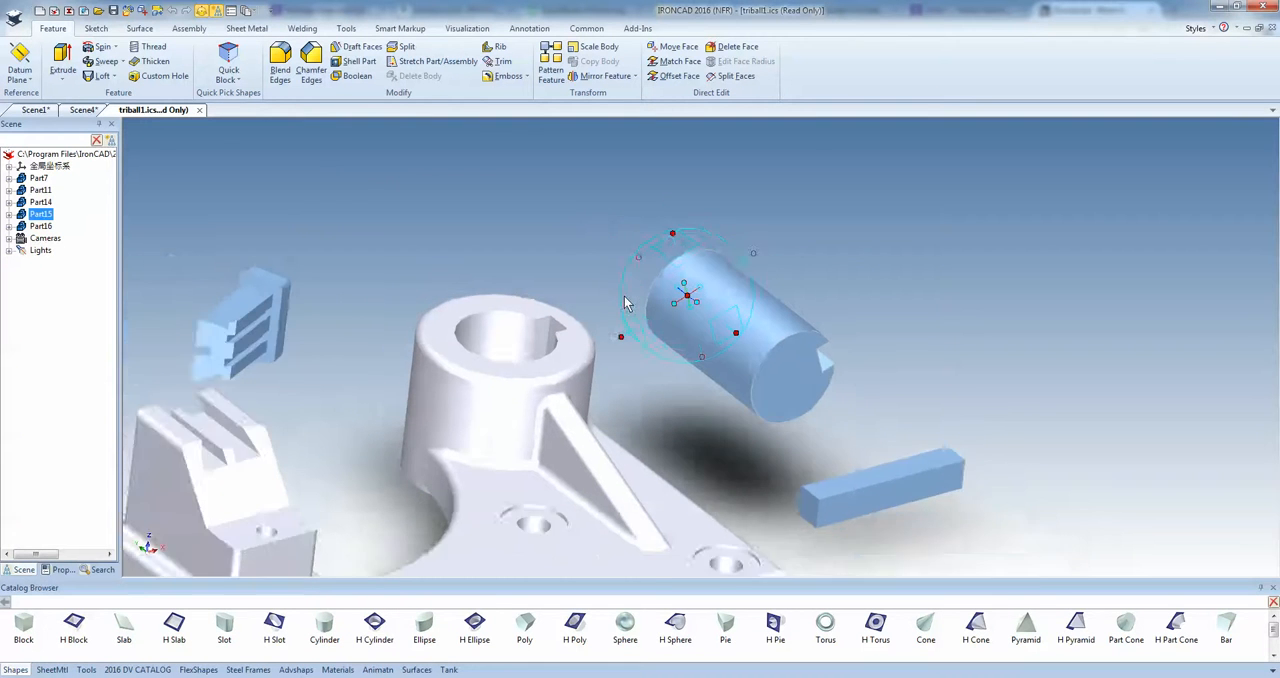
scroll(625, 300, "up", 2)
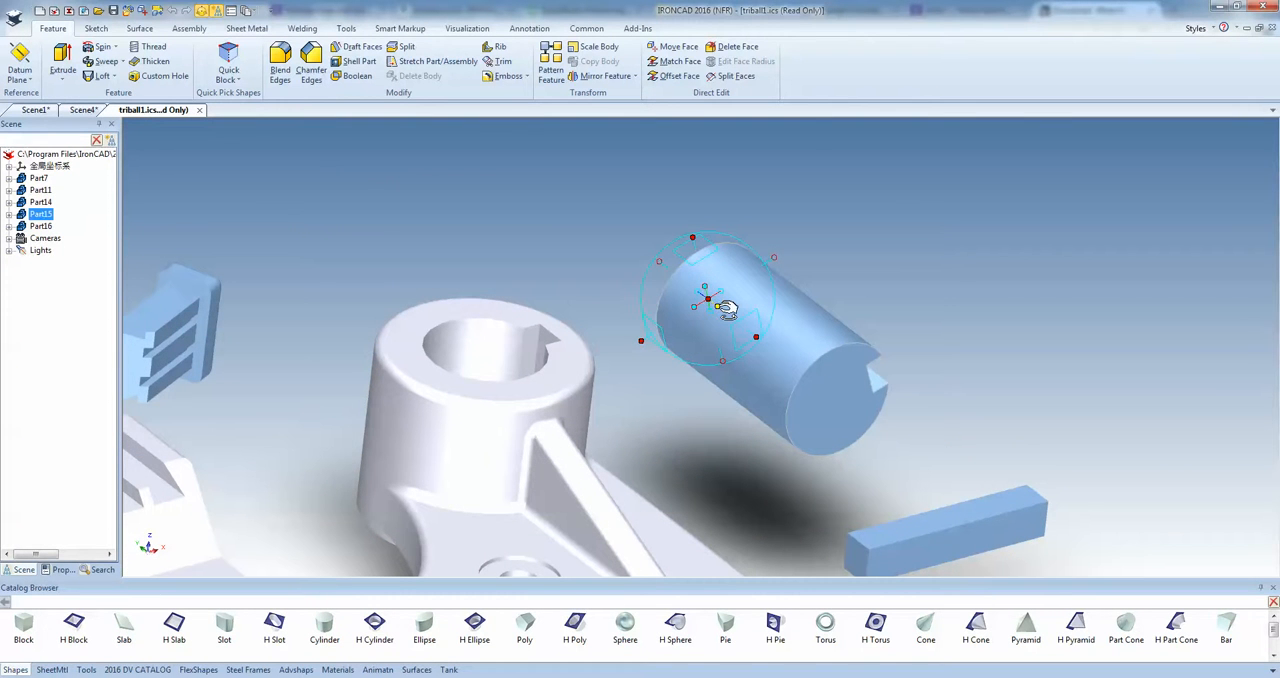
left_click_drag(728, 311, 488, 341)
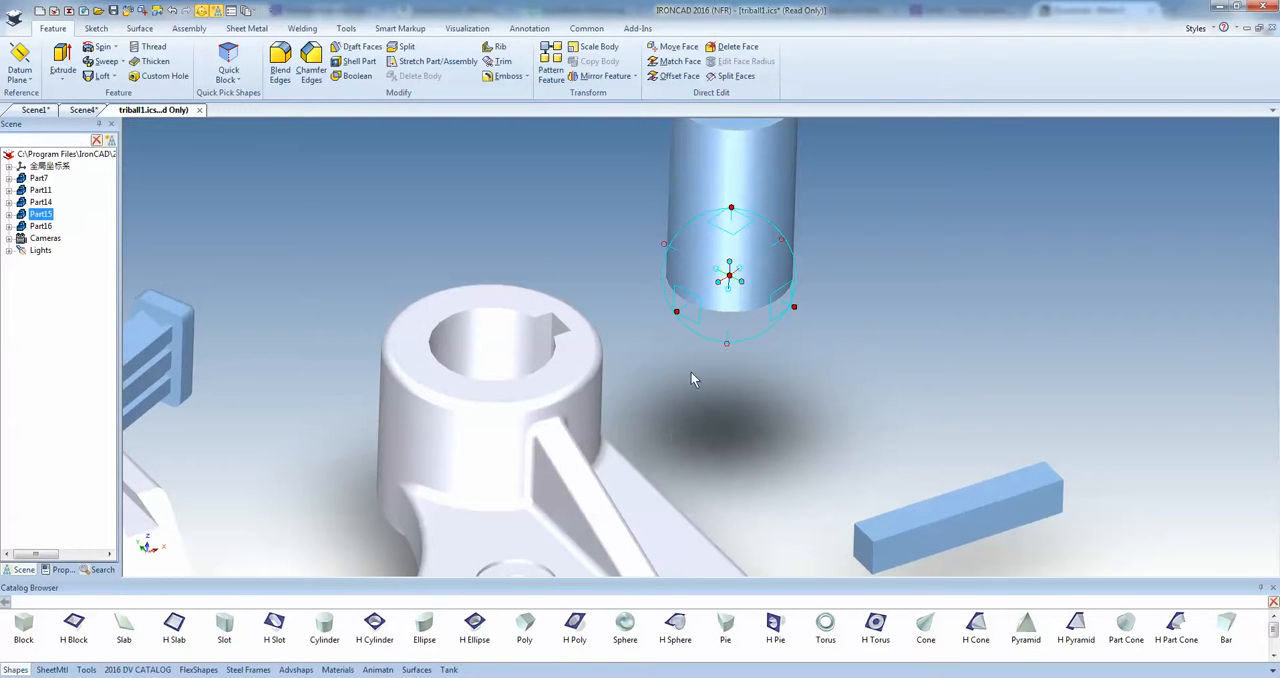
left_click_drag(728, 282, 552, 366)
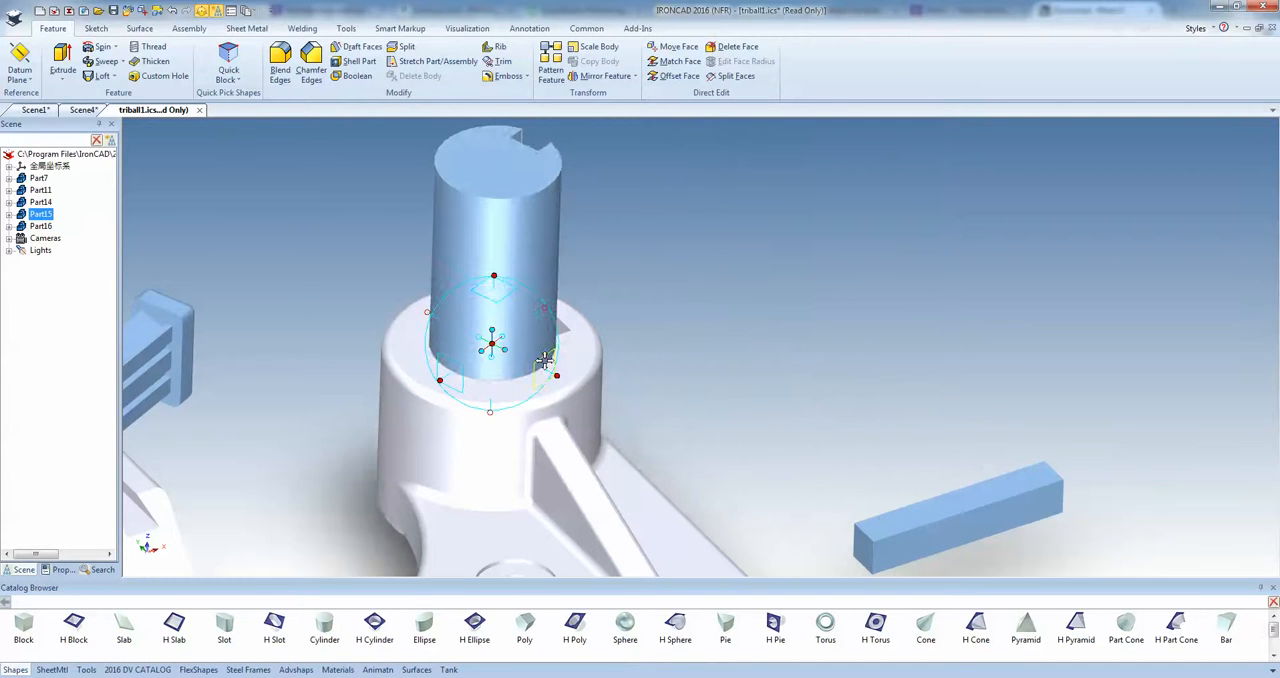
Rotate the shaft about its axis so that its keyway lines up with the keyway in the housing bore.
middle_click_drag(550, 365, 789, 363)
scroll(522, 311, "up", 4)
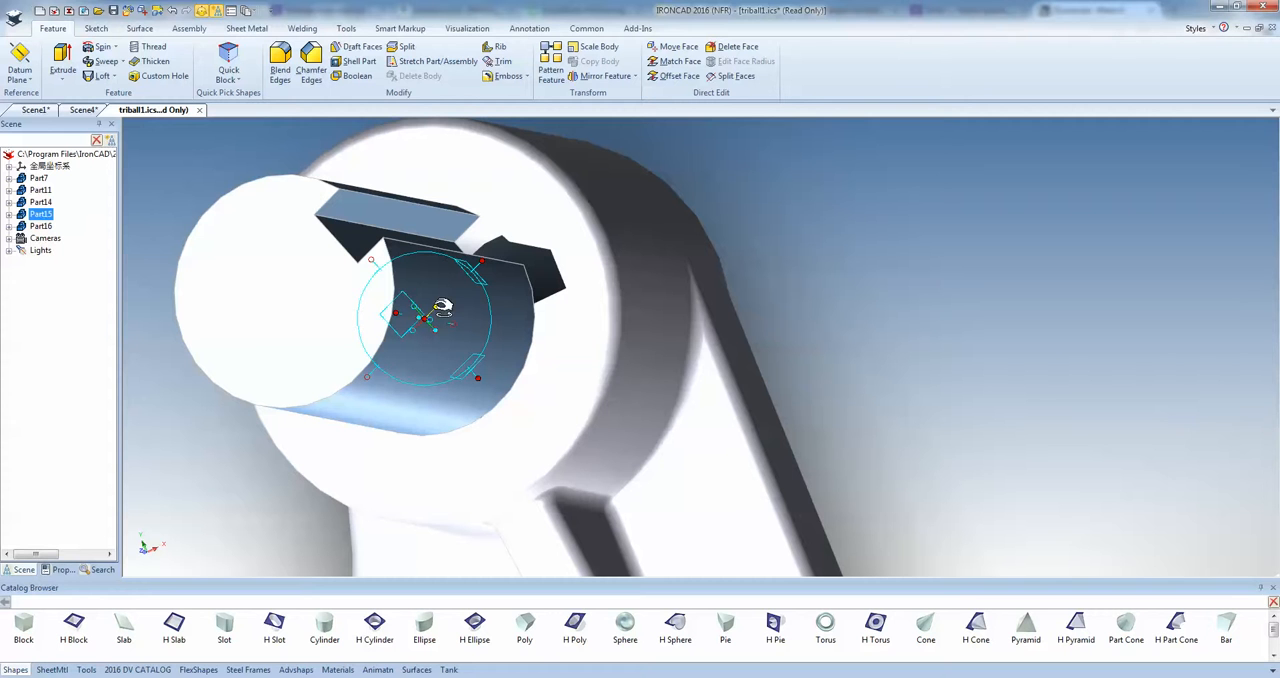
left_click_drag(440, 307, 560, 258)
middle_click_drag(562, 262, 589, 266)
Slide the shaft along its axis through the bore until its end meets the housing's bottom face, and turn off the TriBall.
scroll(553, 385, "down", 4)
middle_click_drag(607, 404, 603, 354)
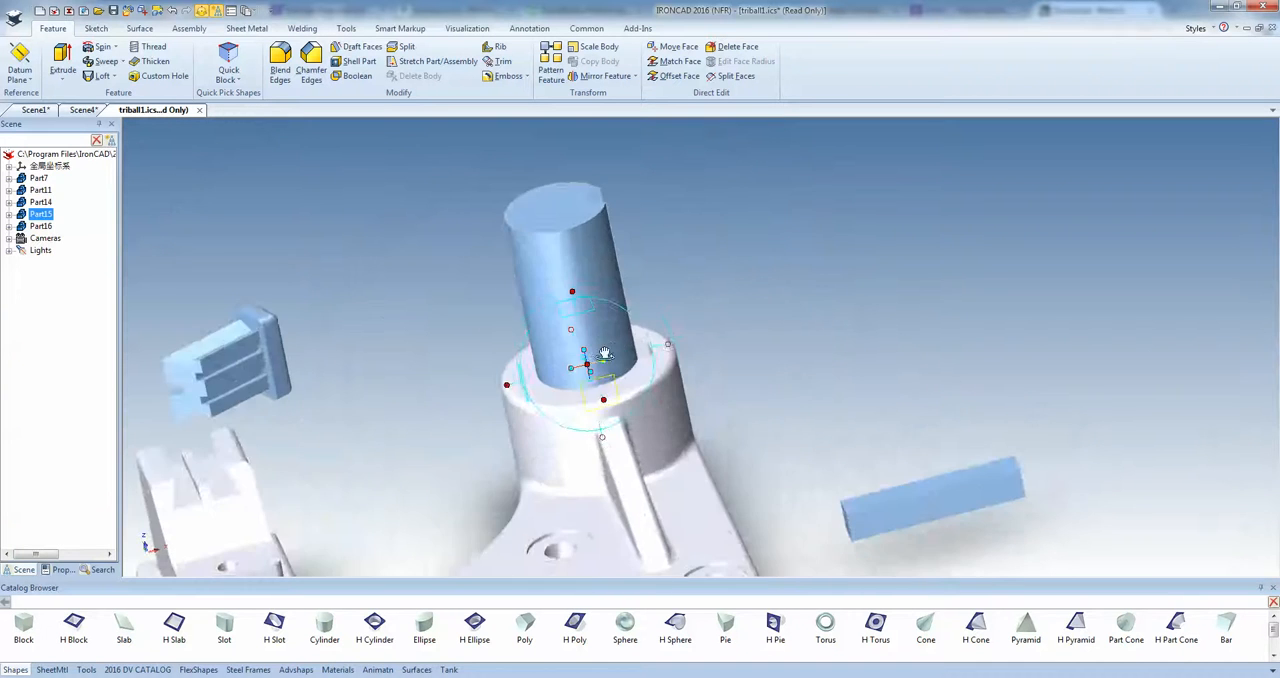
scroll(729, 429, "down", 5)
mouse_move(685, 430)
middle_mouse_down()
mouse_move(660, 327)
mouse_move(695, 442)
middle_mouse_up()
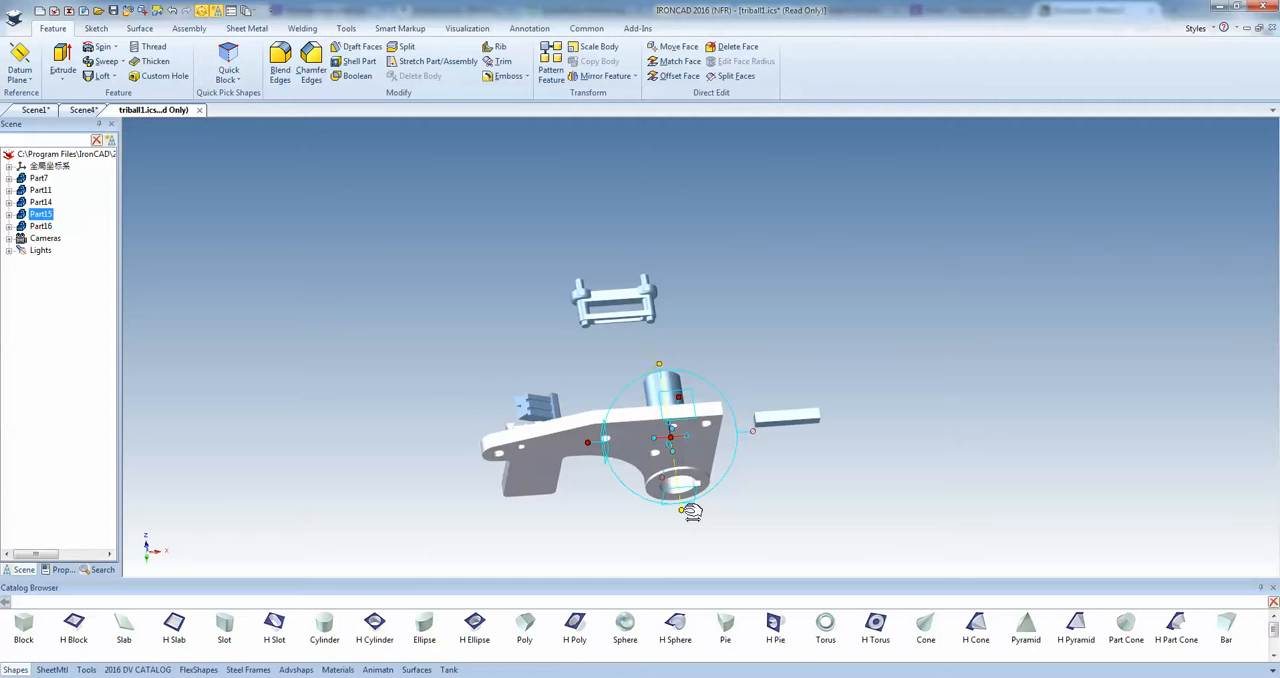
middle_click_drag(691, 512, 685, 432)
left_click_drag(678, 407, 704, 453)
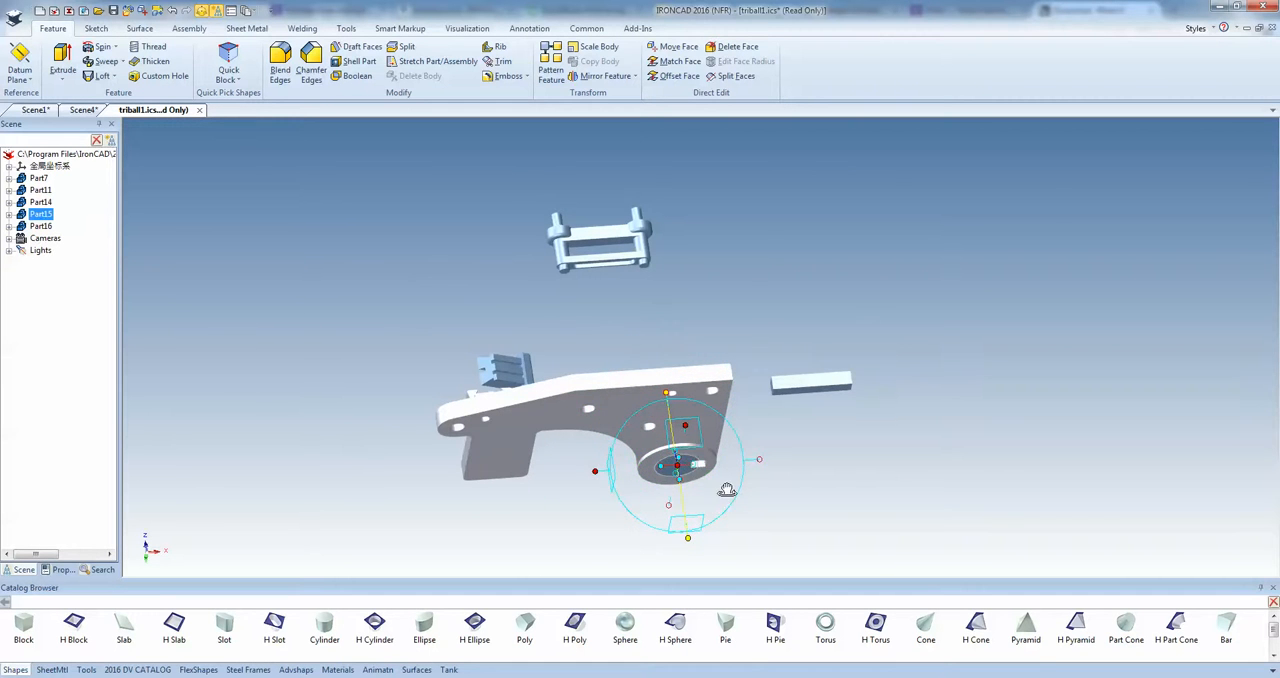
scroll(686, 460, "up", 4)
mouse_move(674, 397)
middle_mouse_down()
mouse_move(703, 507)
mouse_move(702, 390)
mouse_move(682, 519)
mouse_move(695, 500)
middle_mouse_up()
key("F10")
Activate the TriBall on the rectangular key (Part14) and orient the key upright, parallel to the shaft axis.
left_click(930, 369)
middle_click_drag(796, 284, 815, 338)
scroll(885, 370, "up", 2)
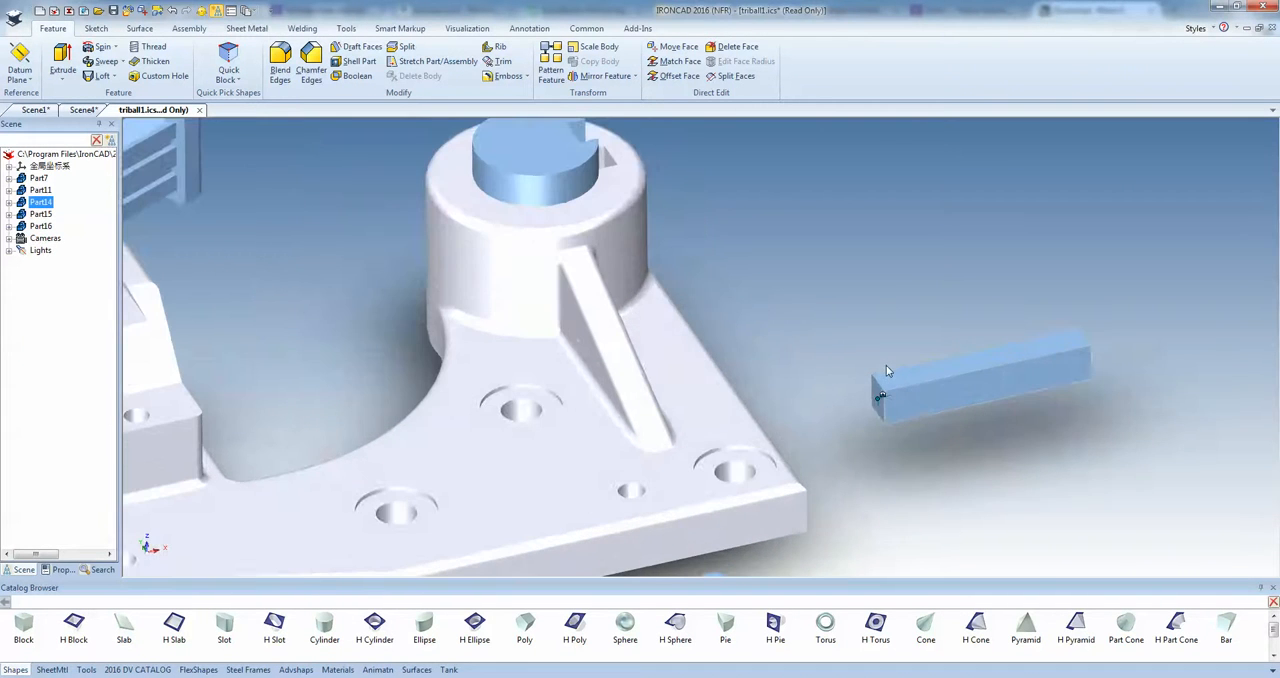
key("F10")
scroll(799, 372, "down", 3)
scroll(710, 305, "up", 2)
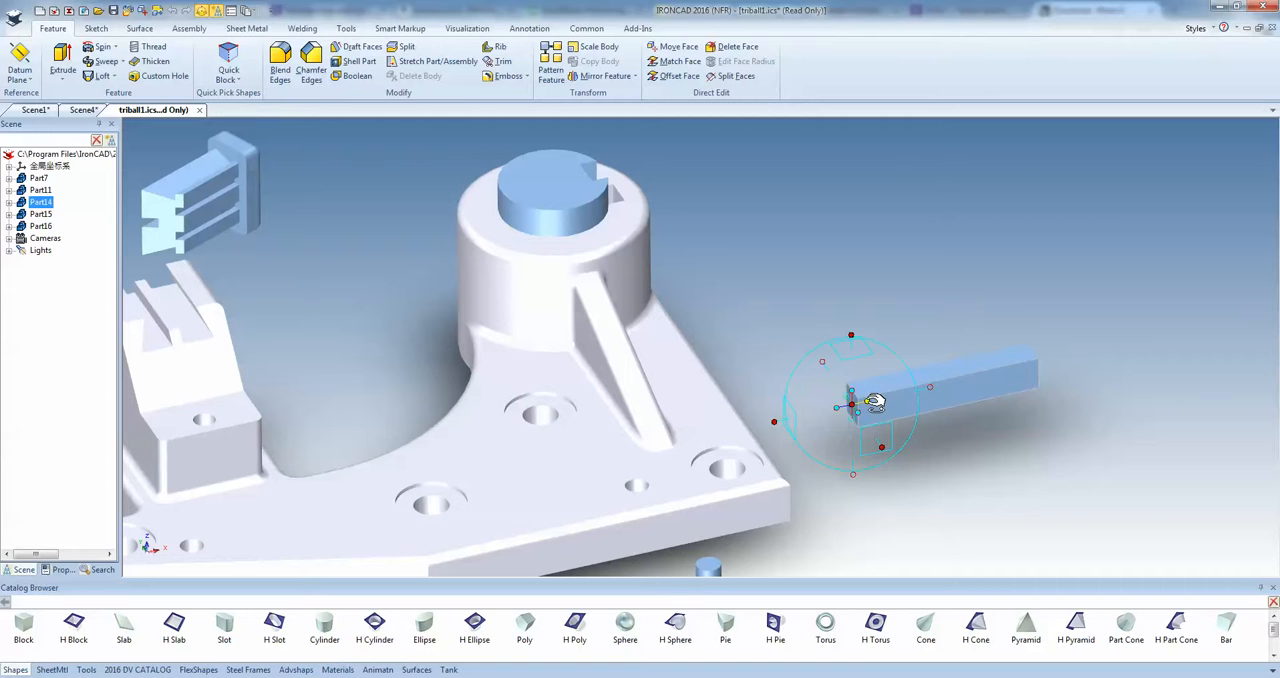
left_click_drag(871, 401, 561, 225)
Move the key's lower end onto the housing keyway opening using the TriBall's point-to-point midpoint option.
middle_click_drag(801, 342, 809, 360)
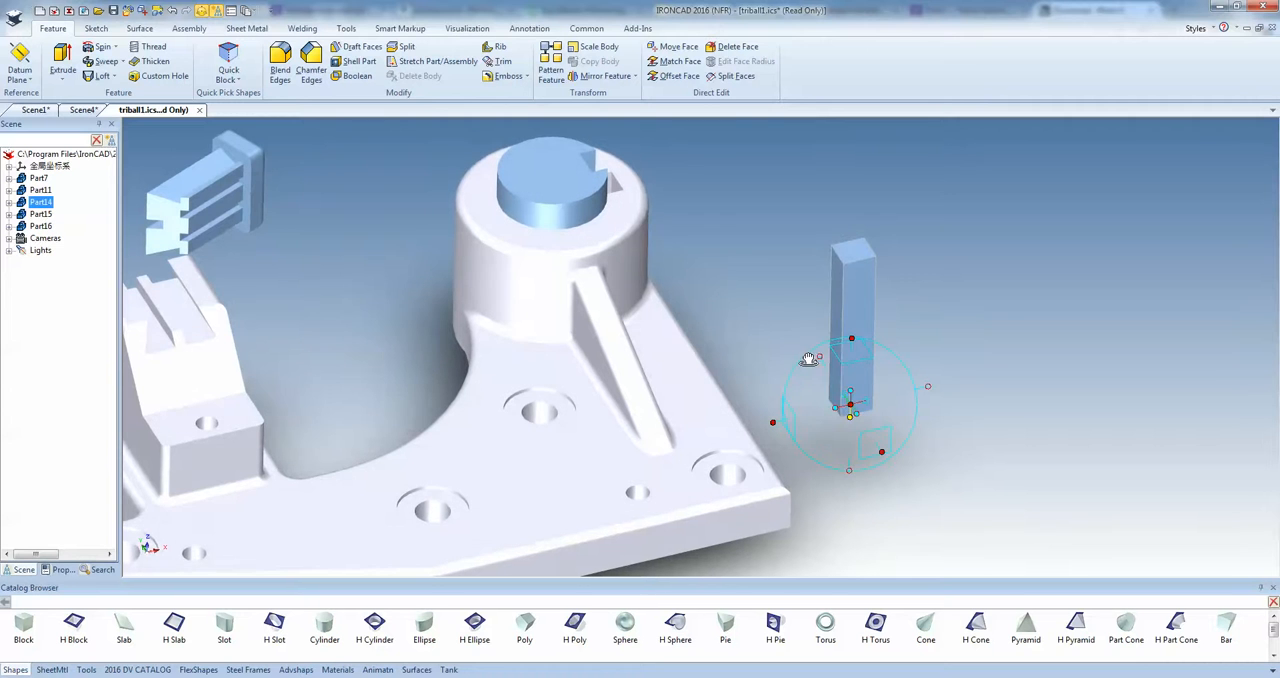
right_click(851, 404)
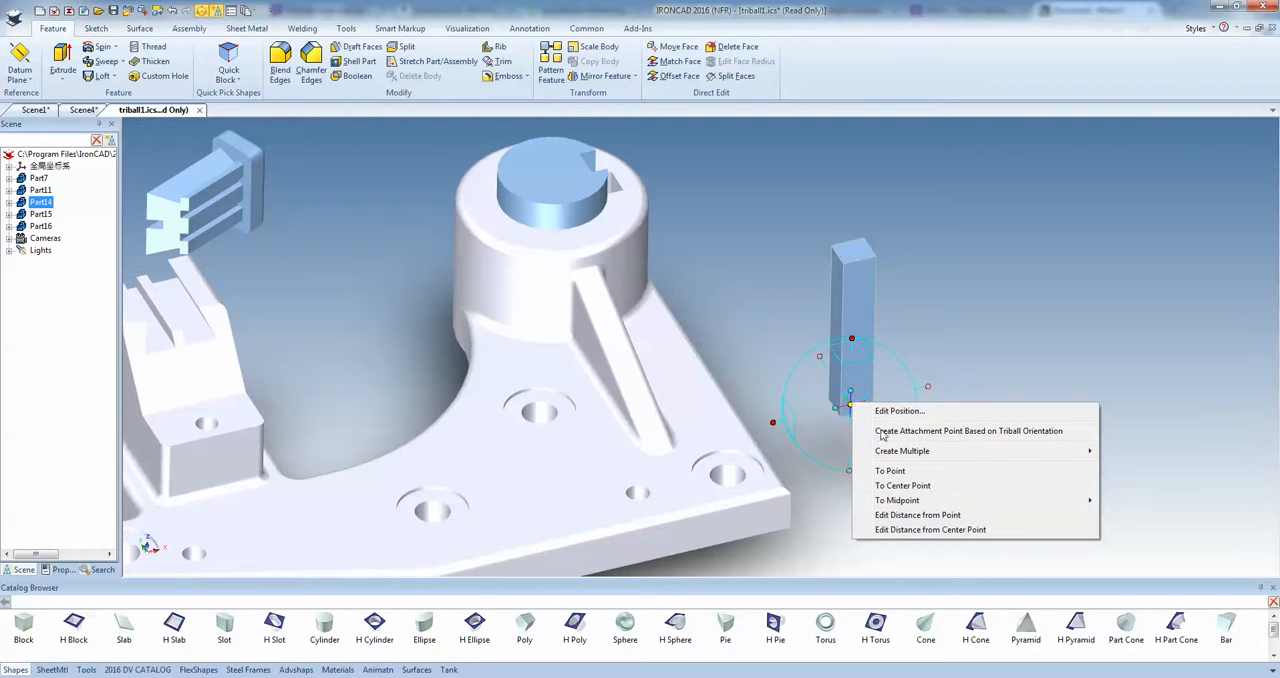
mouse_move(955, 500)
left_click(1135, 514)
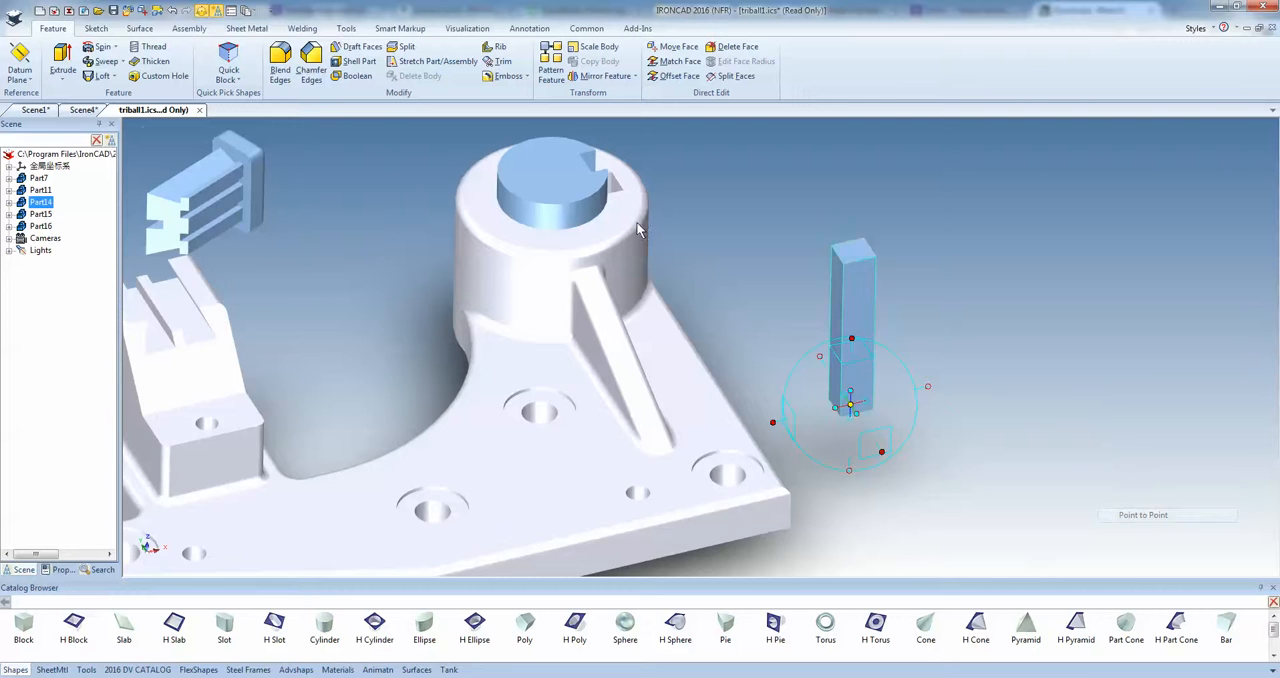
scroll(640, 230, "up", 1)
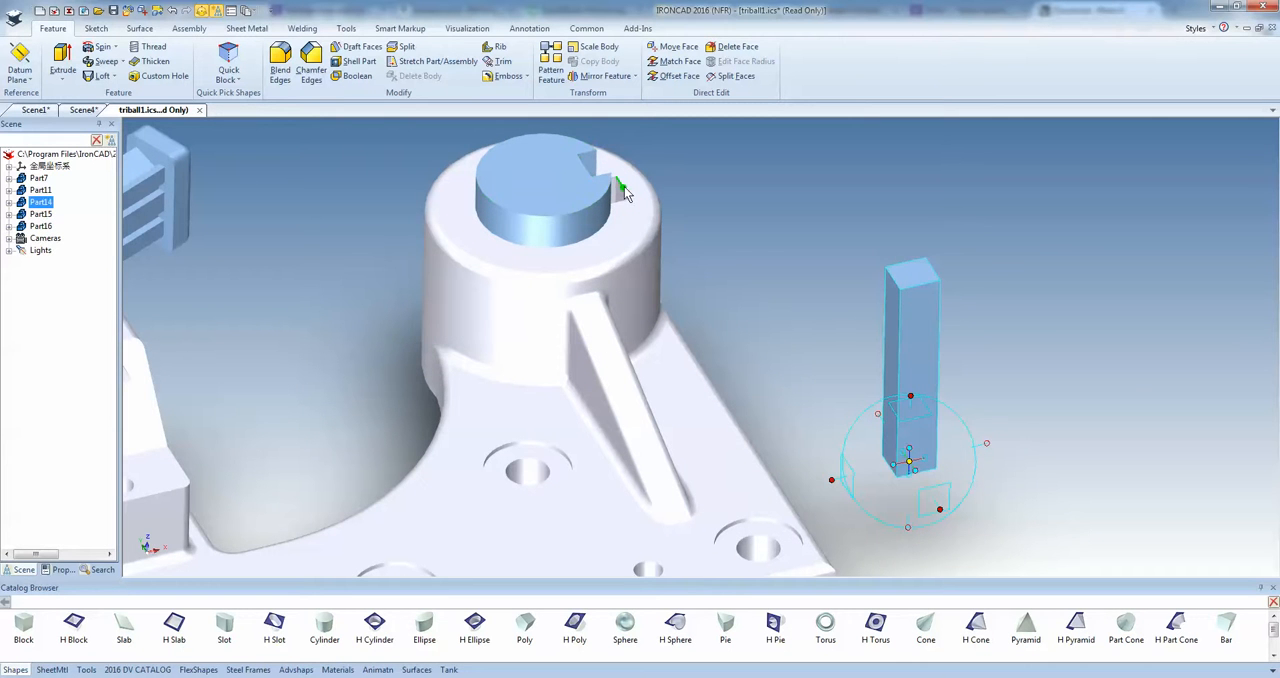
left_click(623, 192)
Slide the key down through the keyway until it is flush with the housing's bottom face, and turn off the TriBall.
middle_click_drag(620, 260, 672, 340)
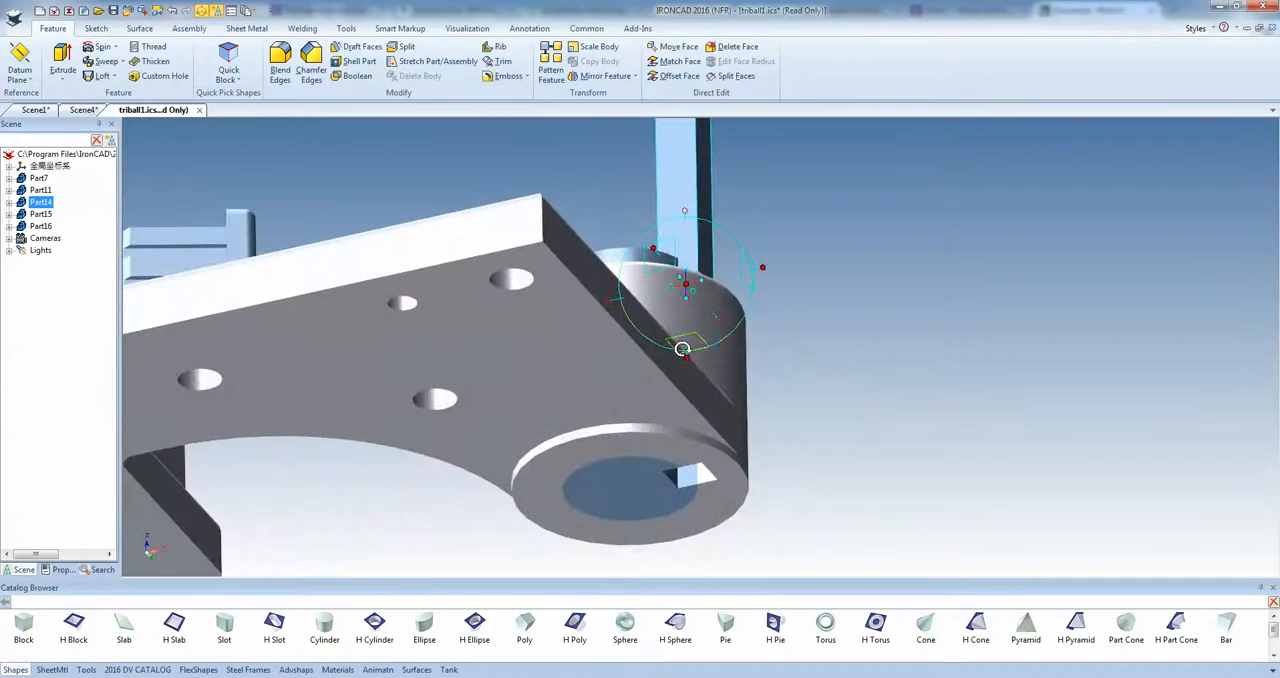
left_click_drag(686, 285, 629, 445)
middle_click_drag(629, 445, 837, 516)
scroll(687, 481, "up", 3)
scroll(687, 481, "down", 2)
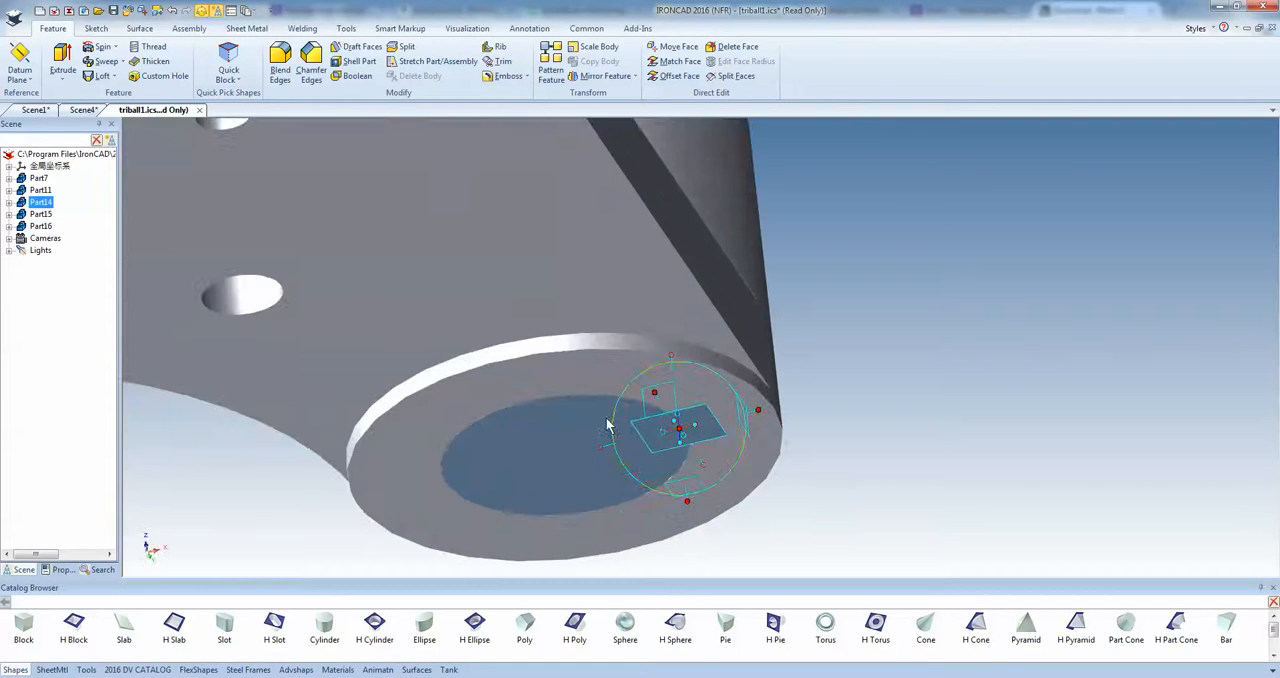
middle_click_drag(610, 367, 846, 373)
key("F10")
Activate the TriBall on the ribbed dovetail part (Part11) and relocate only the TriBall to the notch on its end face.
scroll(766, 372, "down", 5)
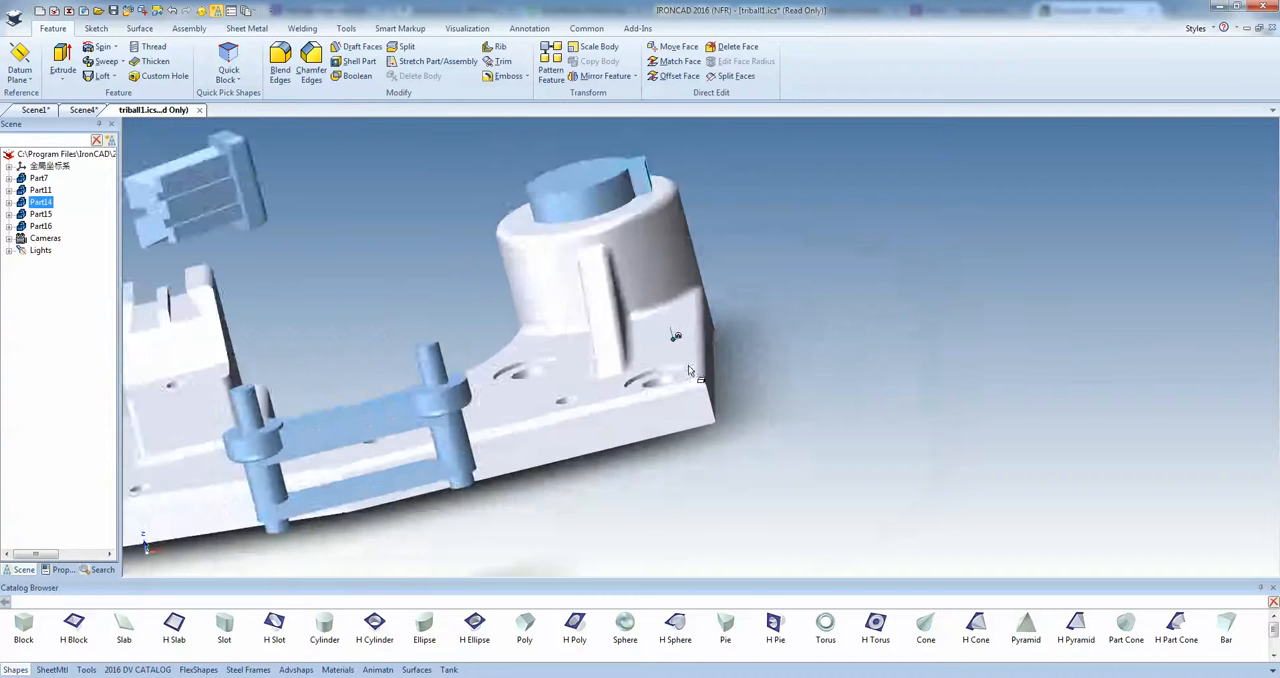
middle_click_drag(670, 363, 745, 400)
scroll(538, 305, "up", 3)
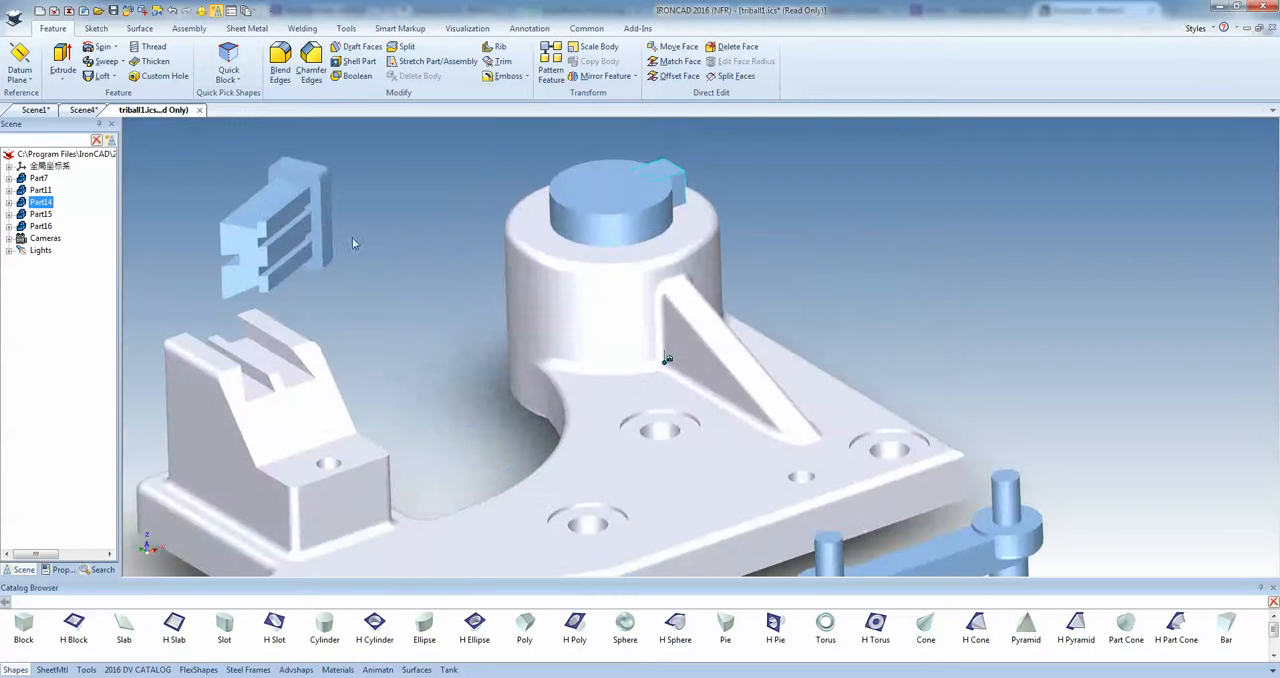
left_click(278, 229)
scroll(340, 266, "down", 3)
scroll(340, 266, "up", 4)
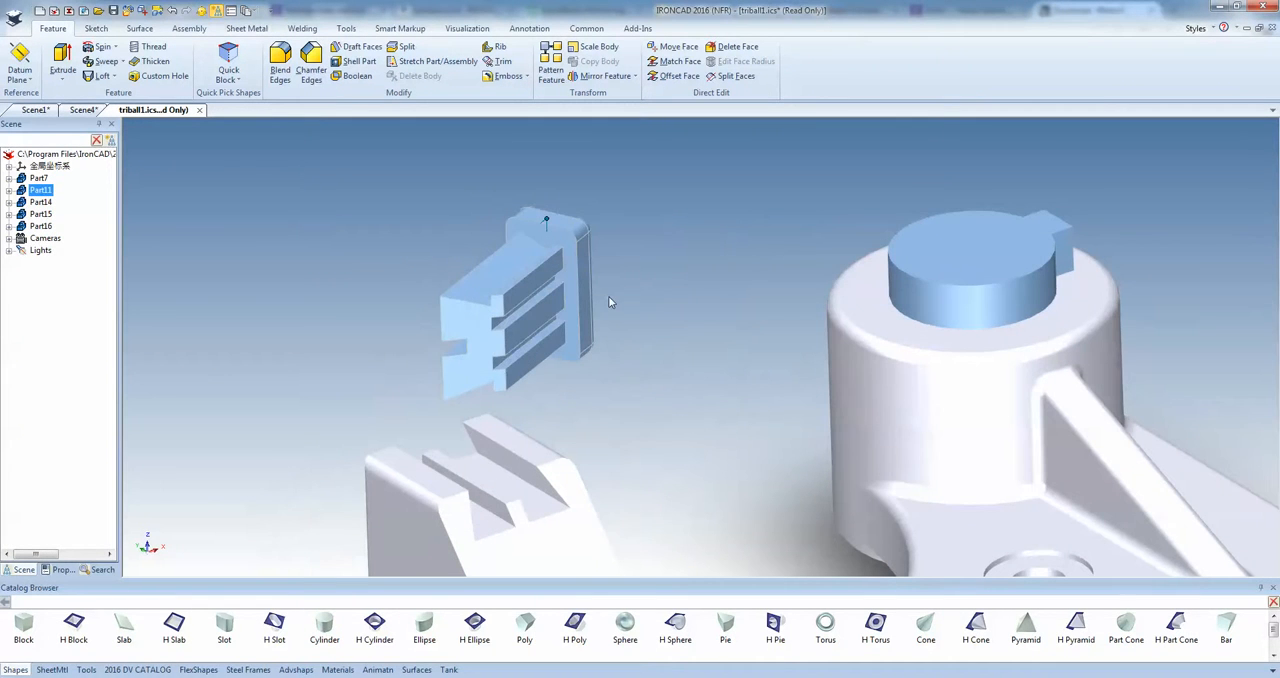
key("F10")
middle_click_drag(595, 287, 625, 257)
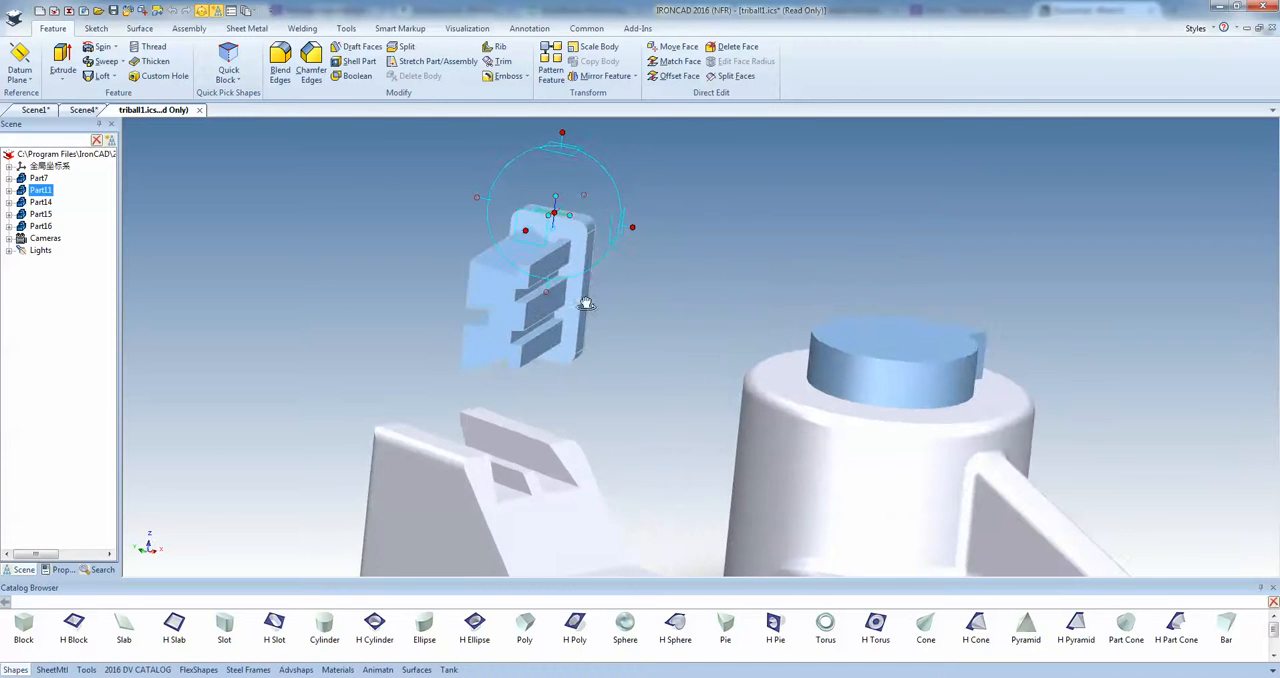
scroll(590, 303, "up", 2)
scroll(590, 300, "down", 1)
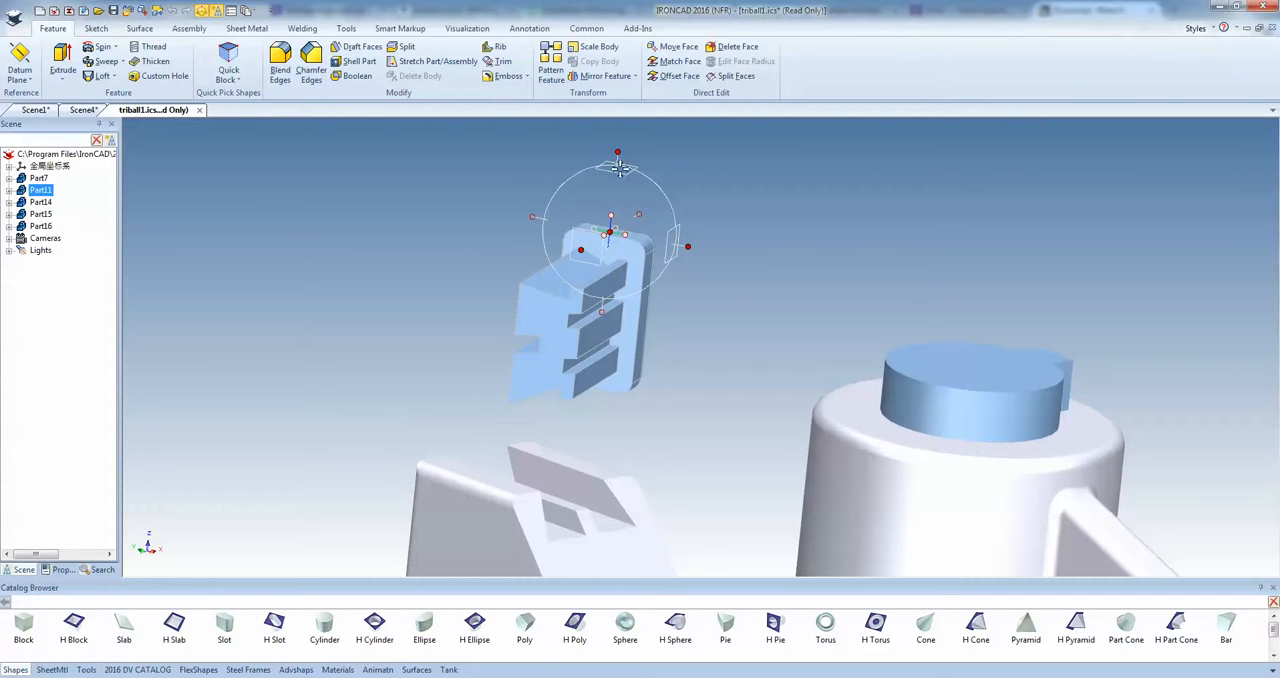
left_click_drag(615, 236, 545, 347)
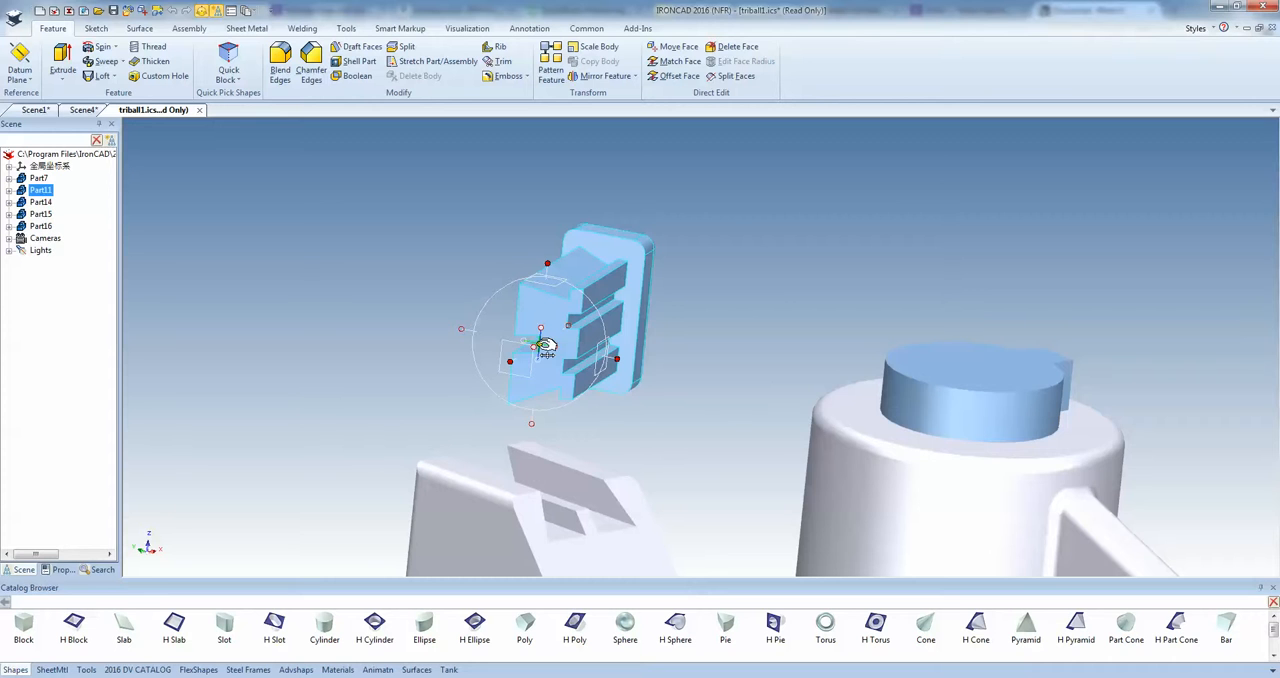
Reattach the TriBall to the dovetail part and move the part by its notch onto the rib in the bracket's slot.
scroll(545, 347, "up", 3)
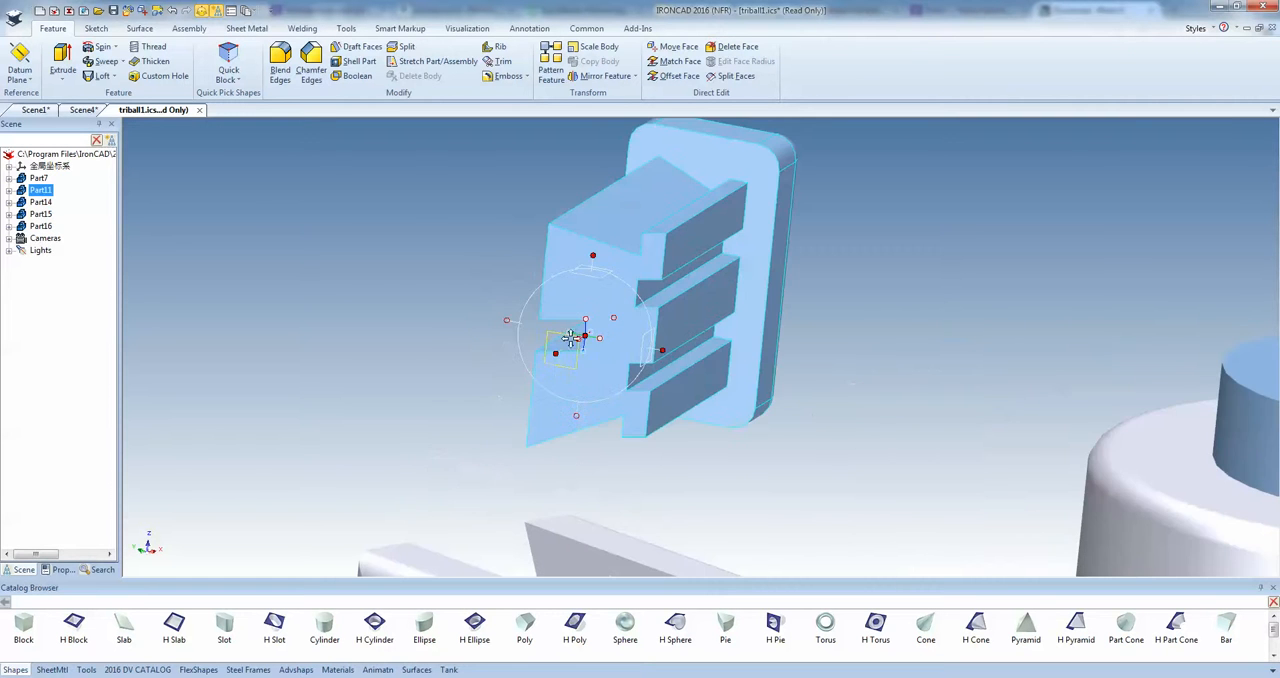
scroll(634, 405, "down", 3)
scroll(709, 401, "up", 2)
left_click_drag(640, 313, 688, 482)
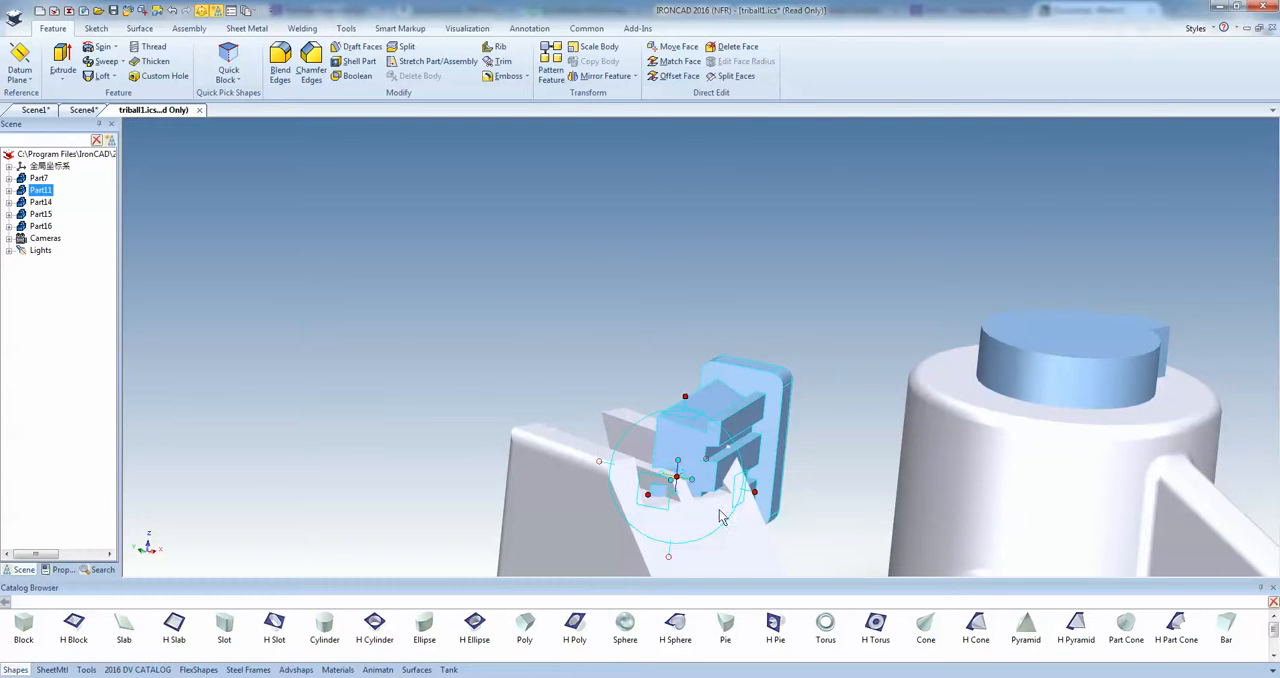
Orient the dovetail part to the edges of the bracket's slot so that it seats with its ribs facing up, and deselect it.
scroll(705, 497, "up", 2)
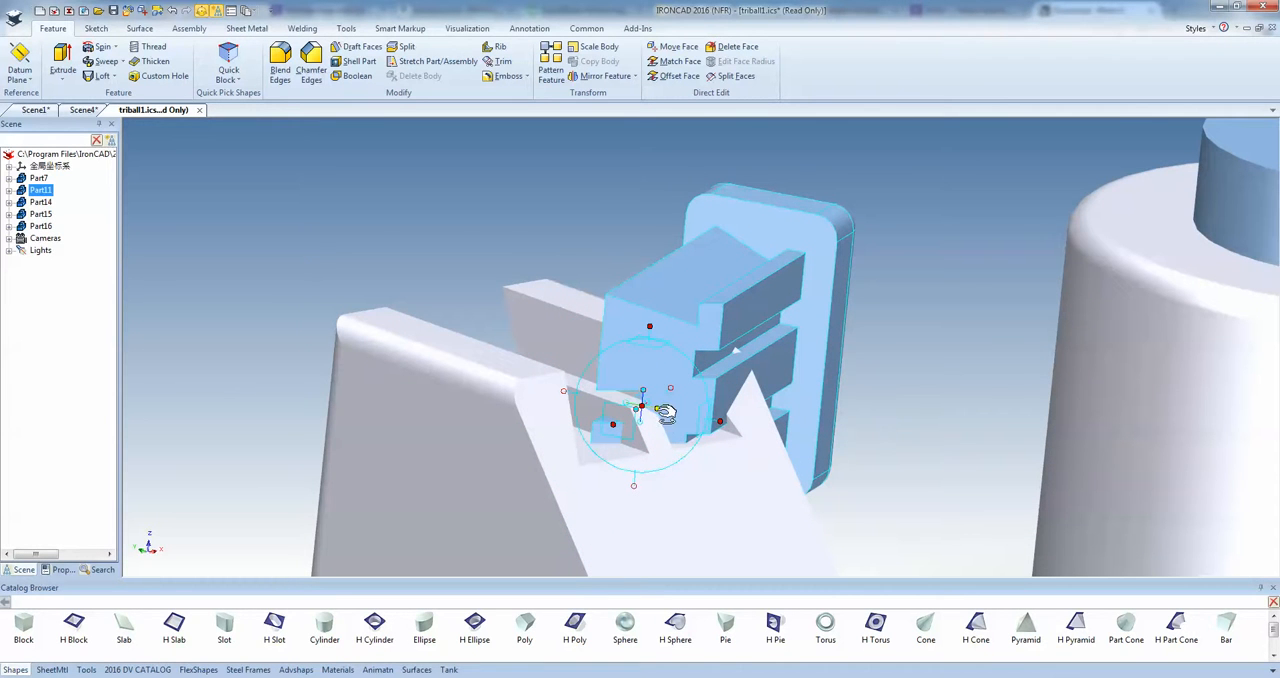
left_click_drag(667, 410, 579, 298)
middle_click_drag(623, 380, 517, 440)
scroll(586, 417, "down", 1)
scroll(681, 382, "up", 1)
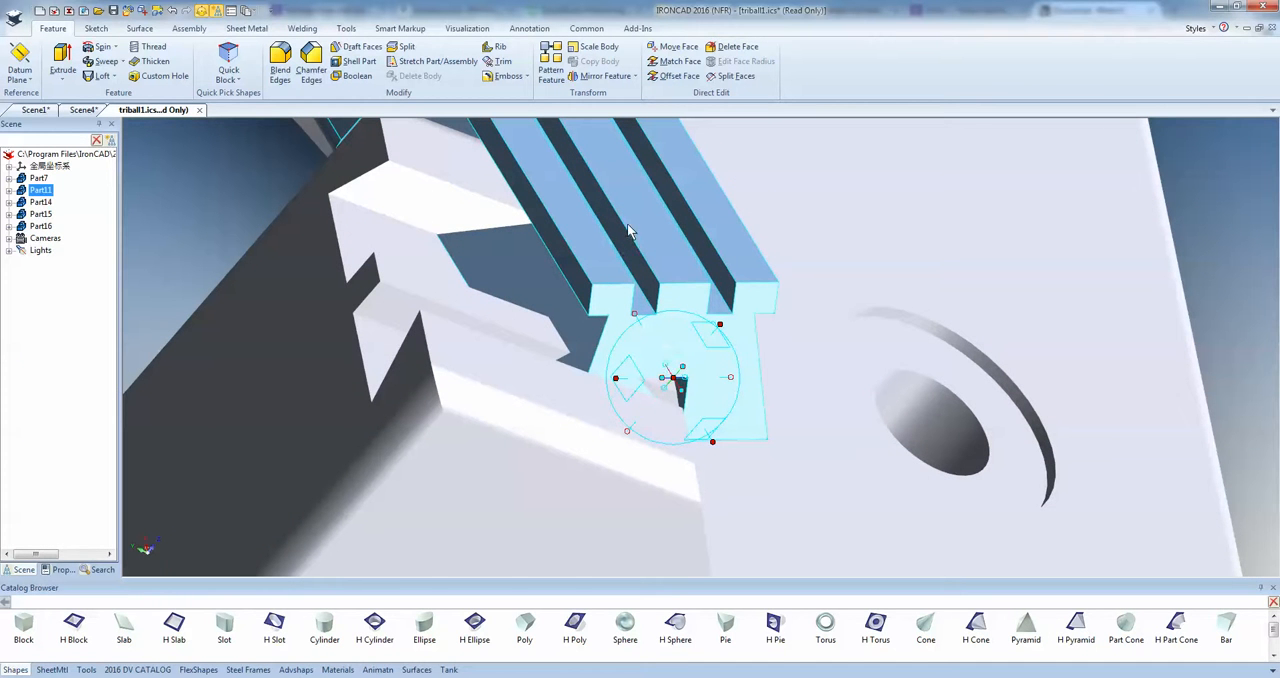
left_click_drag(681, 390, 530, 350)
middle_click_drag(518, 373, 362, 319)
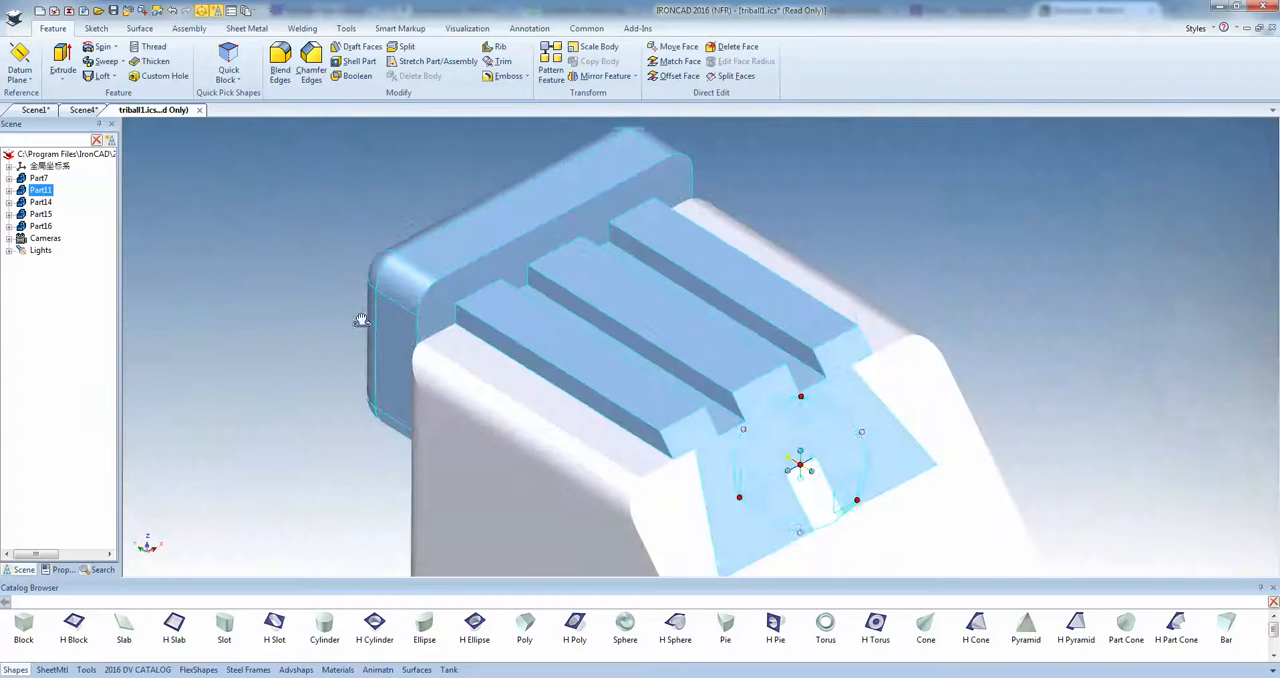
left_click(295, 358)
Relocate the TriBall on the two-pin link (Part16) to one collar's center and move the link to the base plate's middle front counterbored hole.
scroll(651, 404, "down", 8)
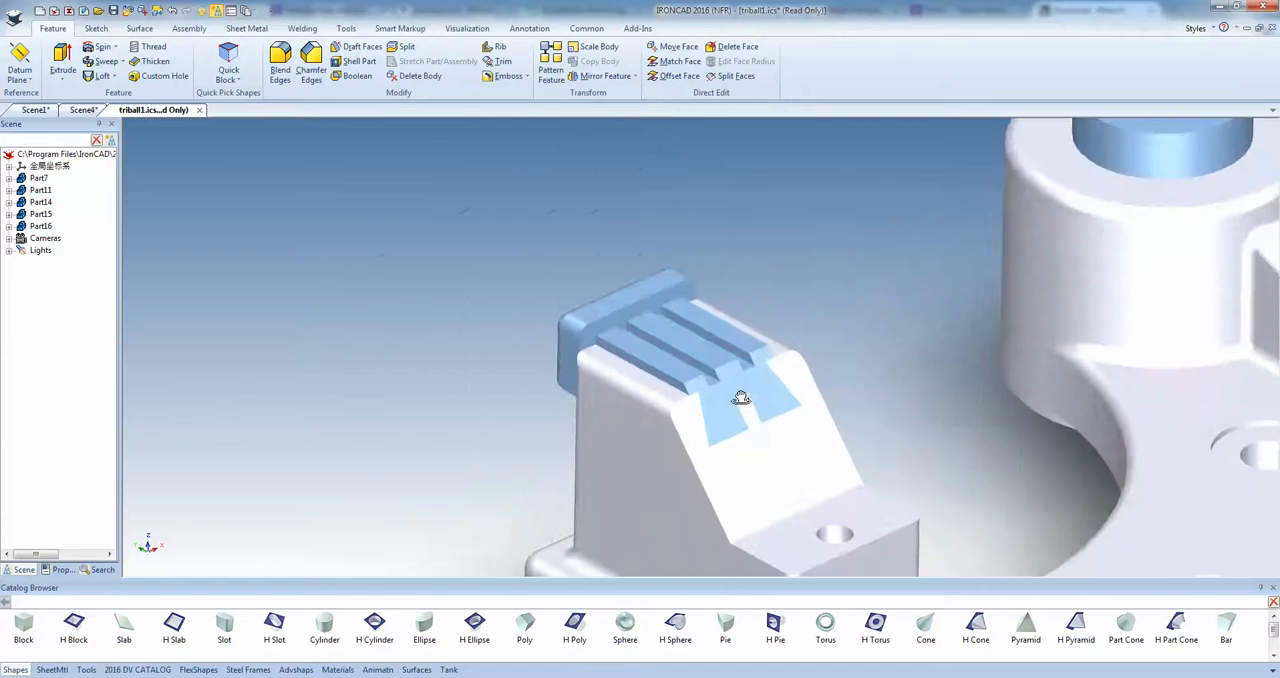
scroll(985, 432, "up", 4)
scroll(985, 432, "down", 3)
left_click(1001, 425)
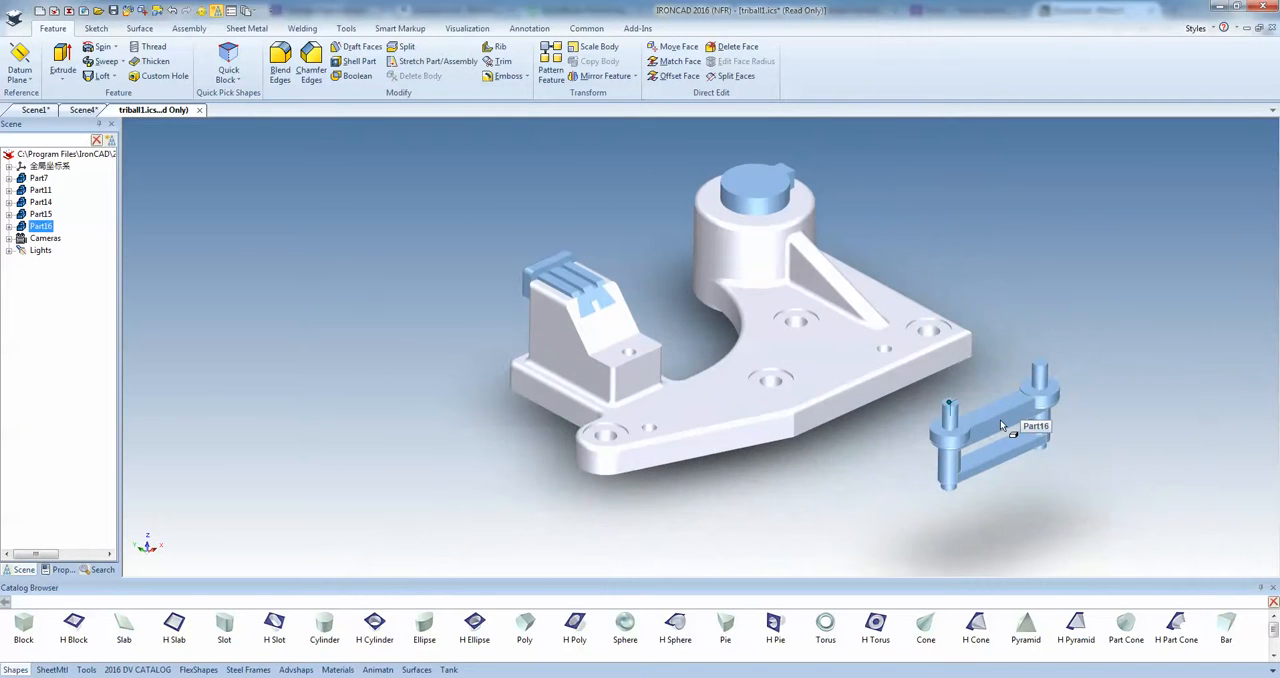
key("F10")
scroll(898, 421, "up", 4)
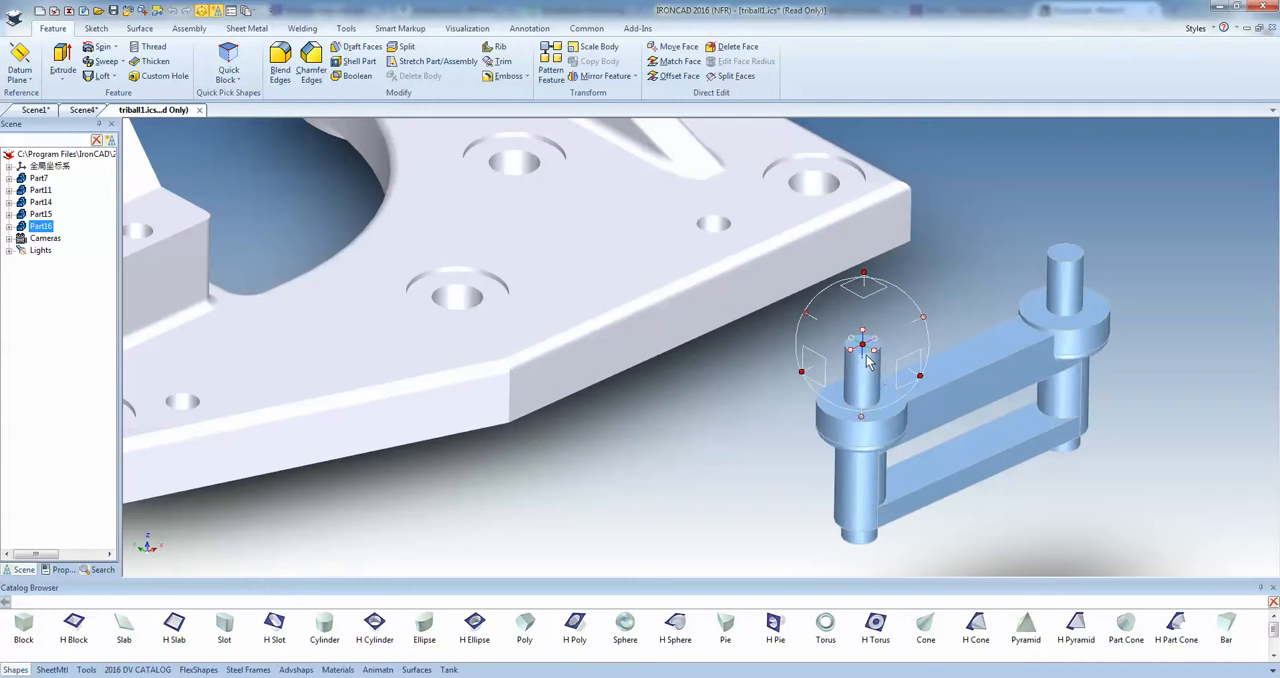
left_click_drag(870, 357, 886, 414)
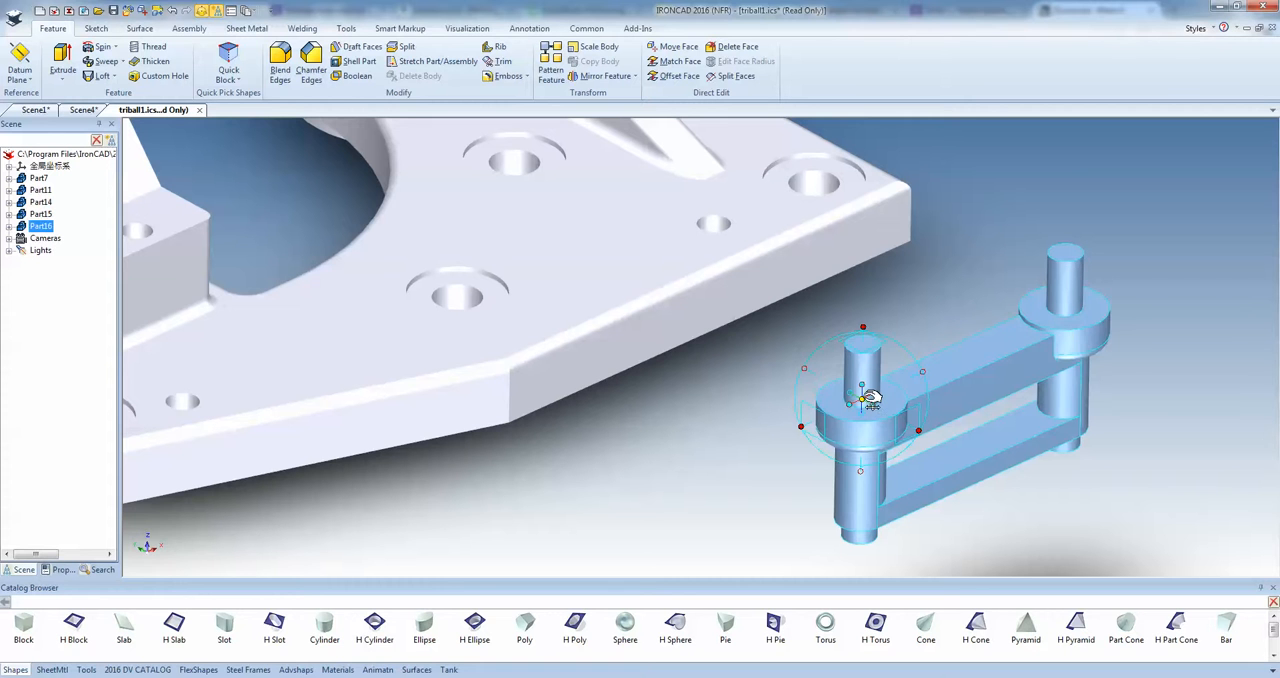
left_click_drag(866, 399, 505, 309)
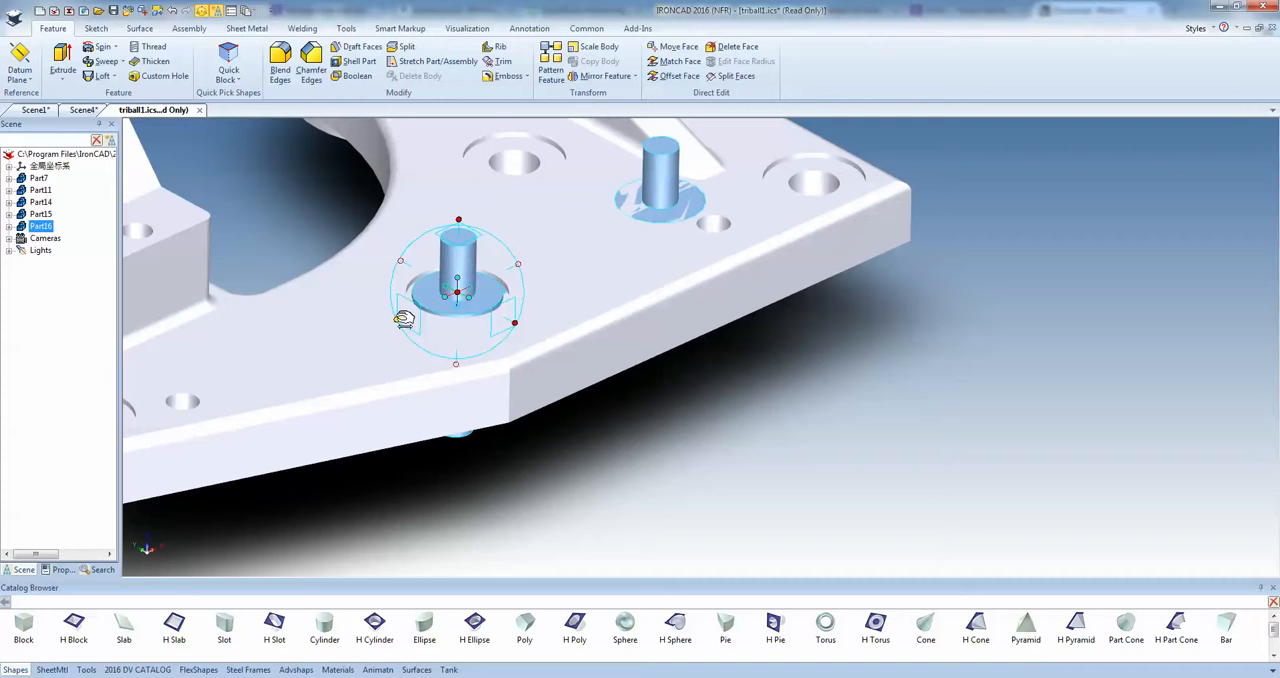
Flip the two-pin link upside down by rotating it about the TriBall's horizontal axis.
left_click_drag(500, 286, 418, 270)
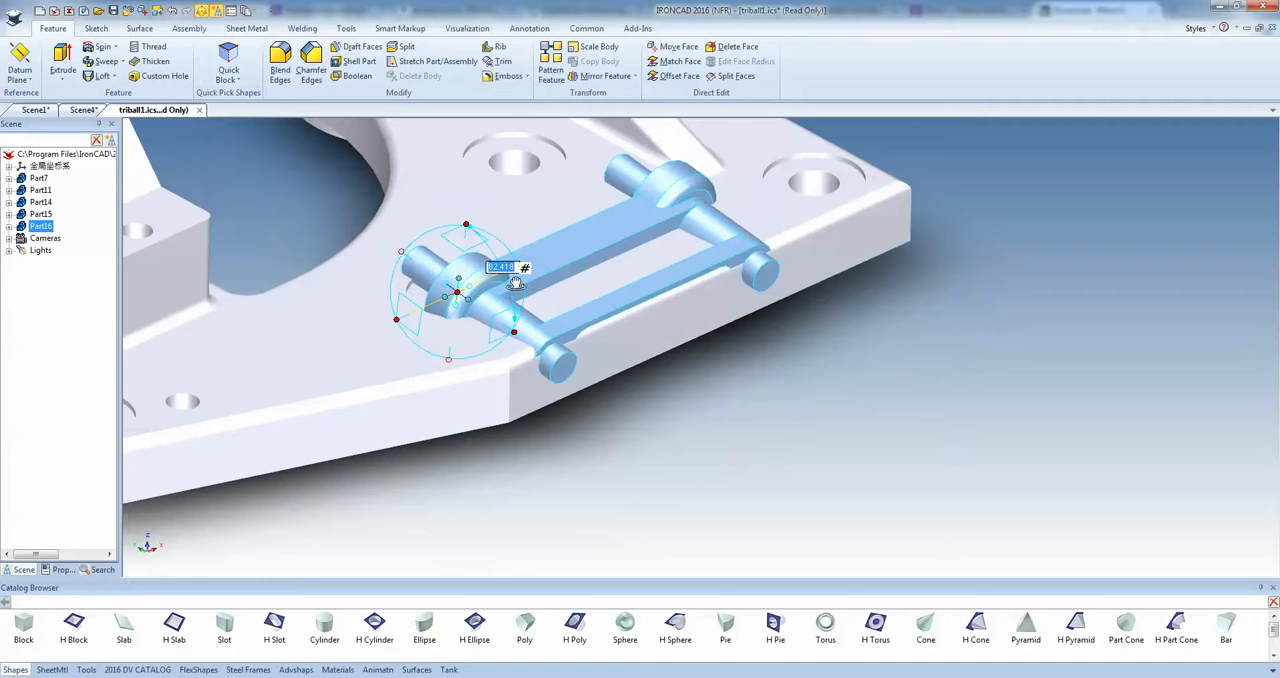
type("0")
key("Return")
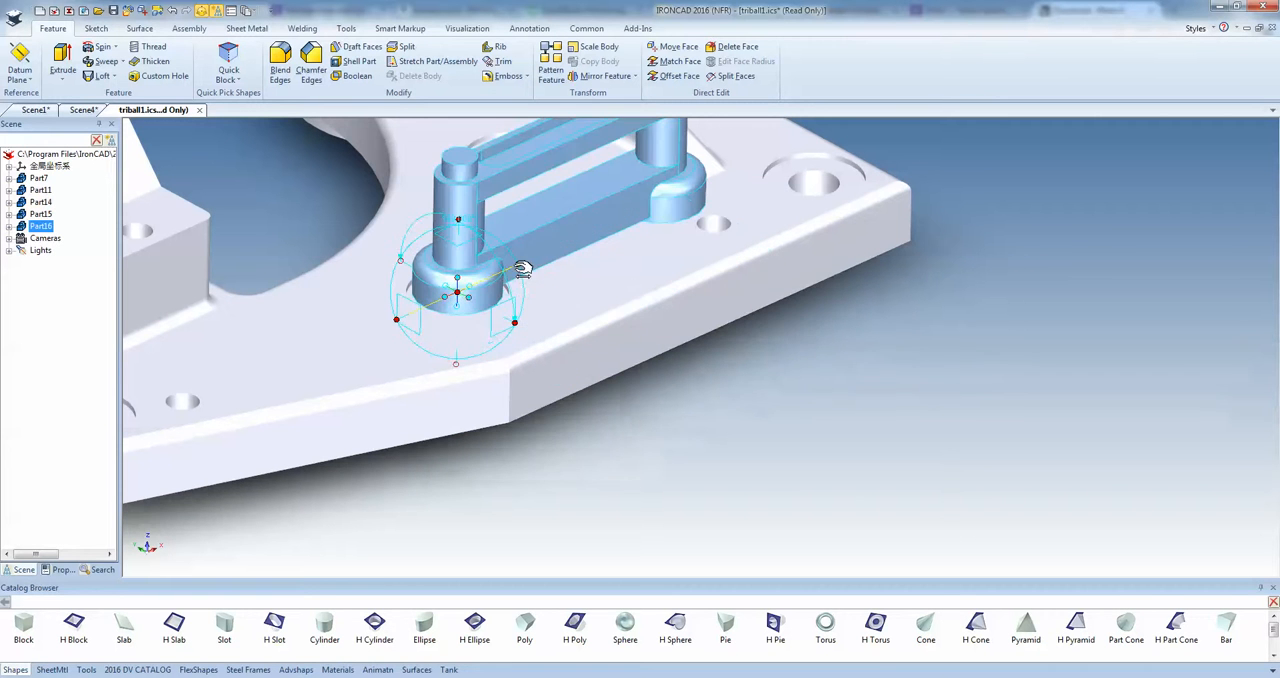
Point the link toward the center of the neighbouring counterbored hole near the housing so both pins fit, and deselect it.
mouse_move(523, 266)
middle_mouse_down()
mouse_move(508, 252)
mouse_move(500, 266)
middle_mouse_up()
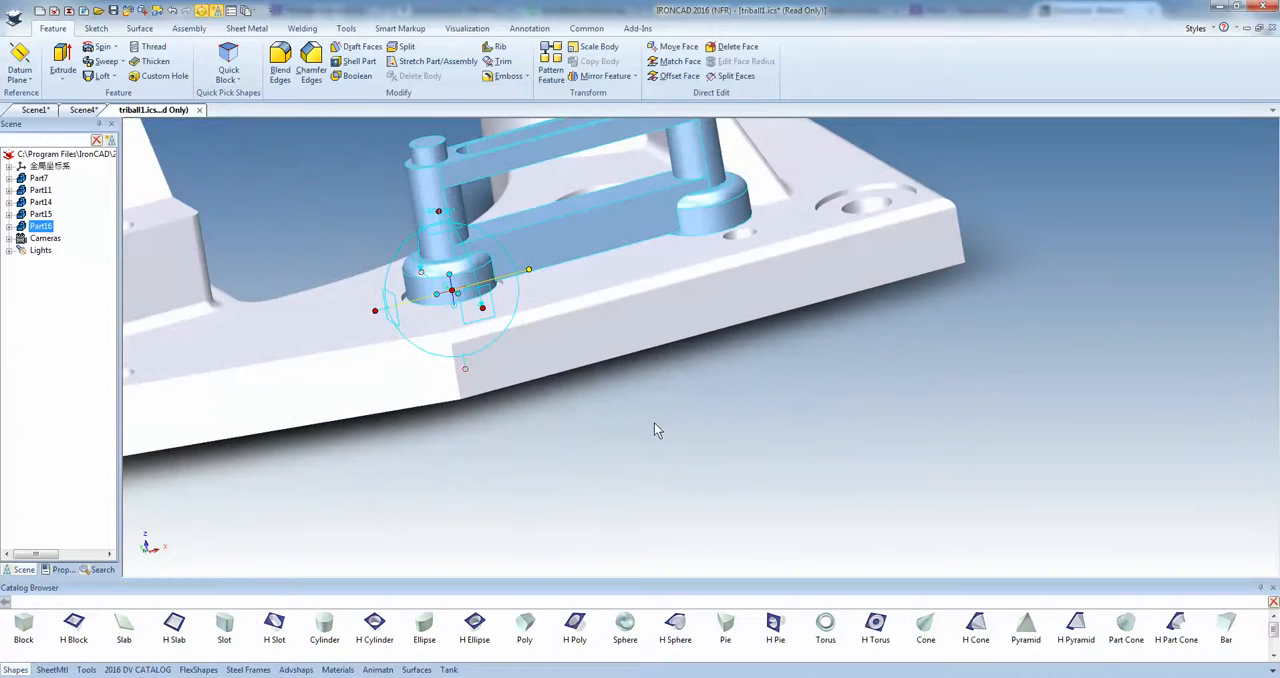
middle_click_drag(593, 330, 543, 337)
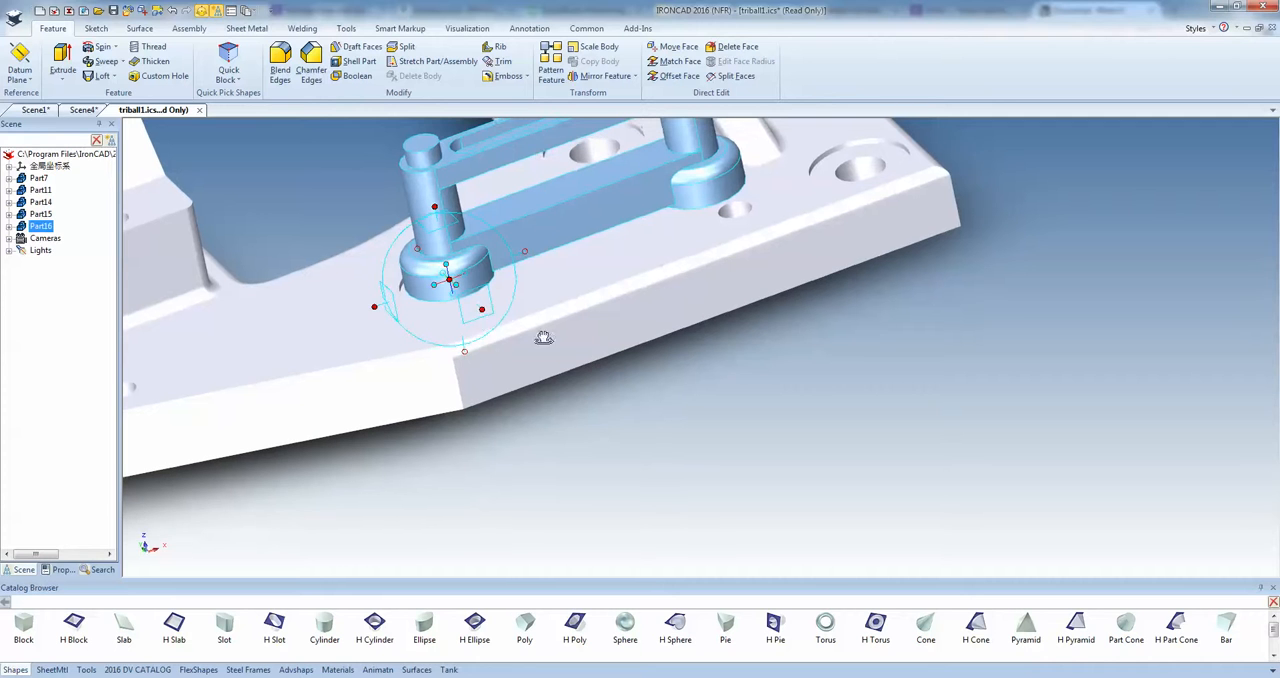
right_click(466, 274)
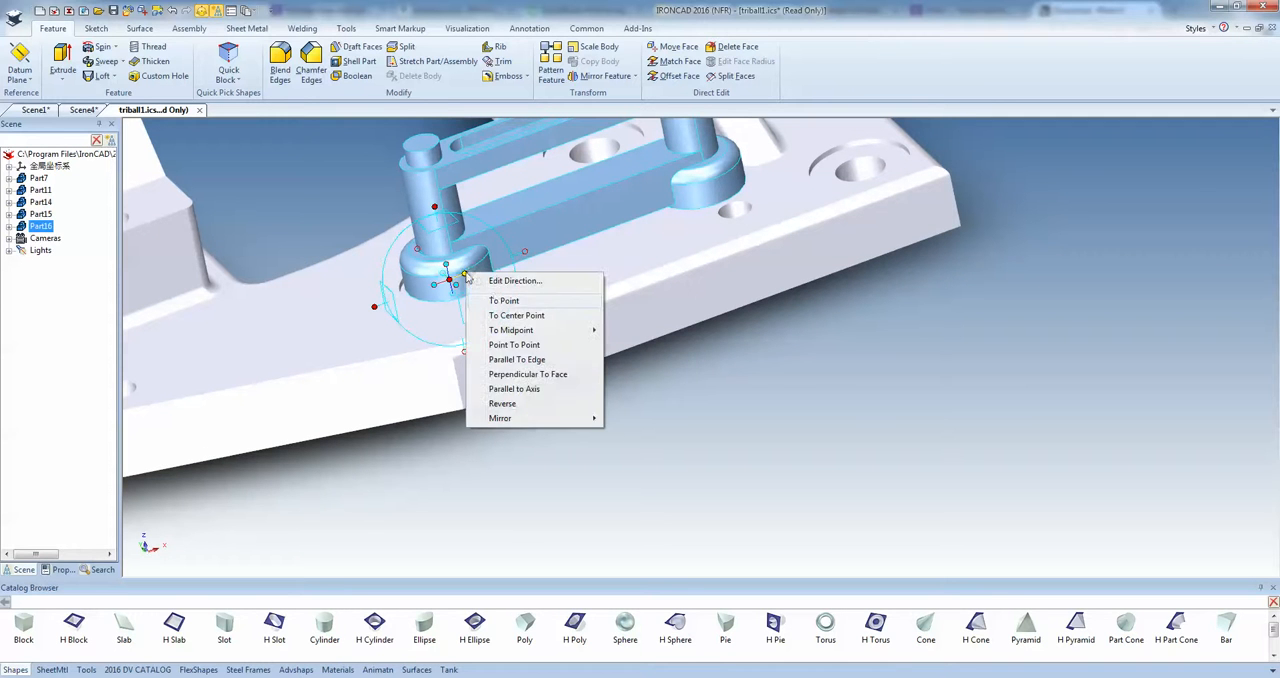
left_click(495, 316)
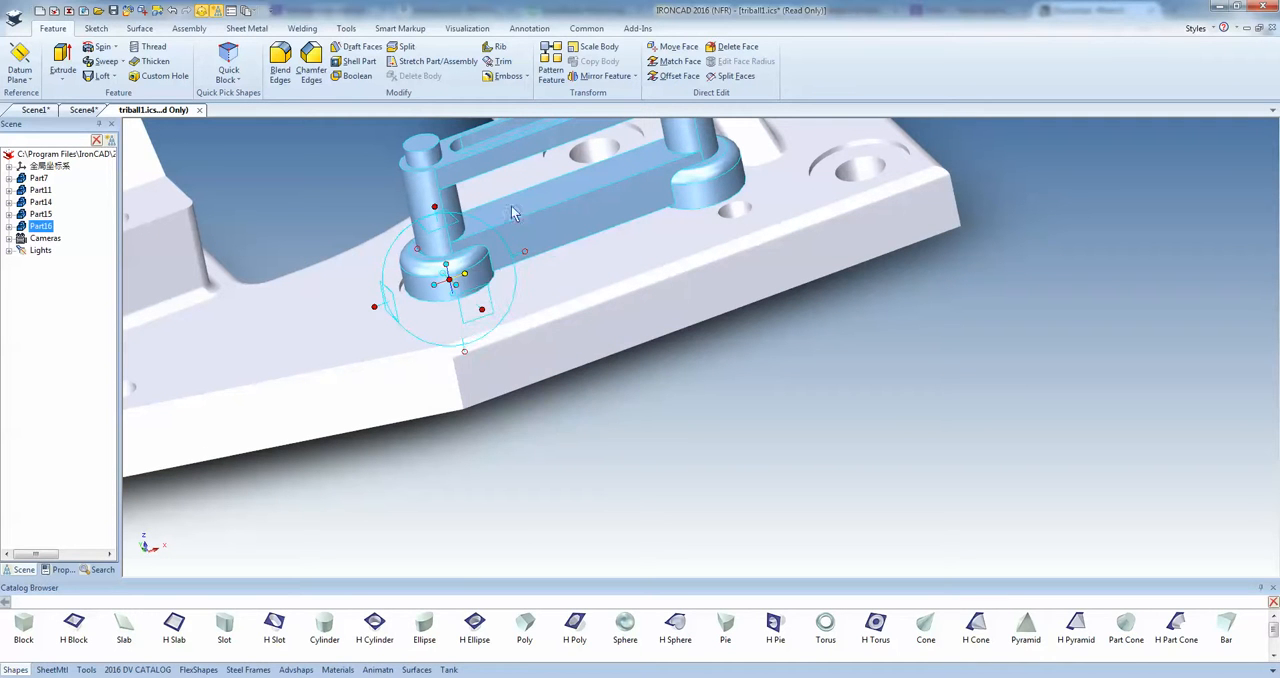
left_click(550, 171)
middle_click_drag(549, 196, 543, 220)
scroll(562, 258, "down", 3)
scroll(567, 265, "down", 3)
middle_click_drag(632, 294, 746, 375)
left_click(759, 396)
middle_click_drag(674, 305, 682, 309)
scroll(635, 265, "up", 2)
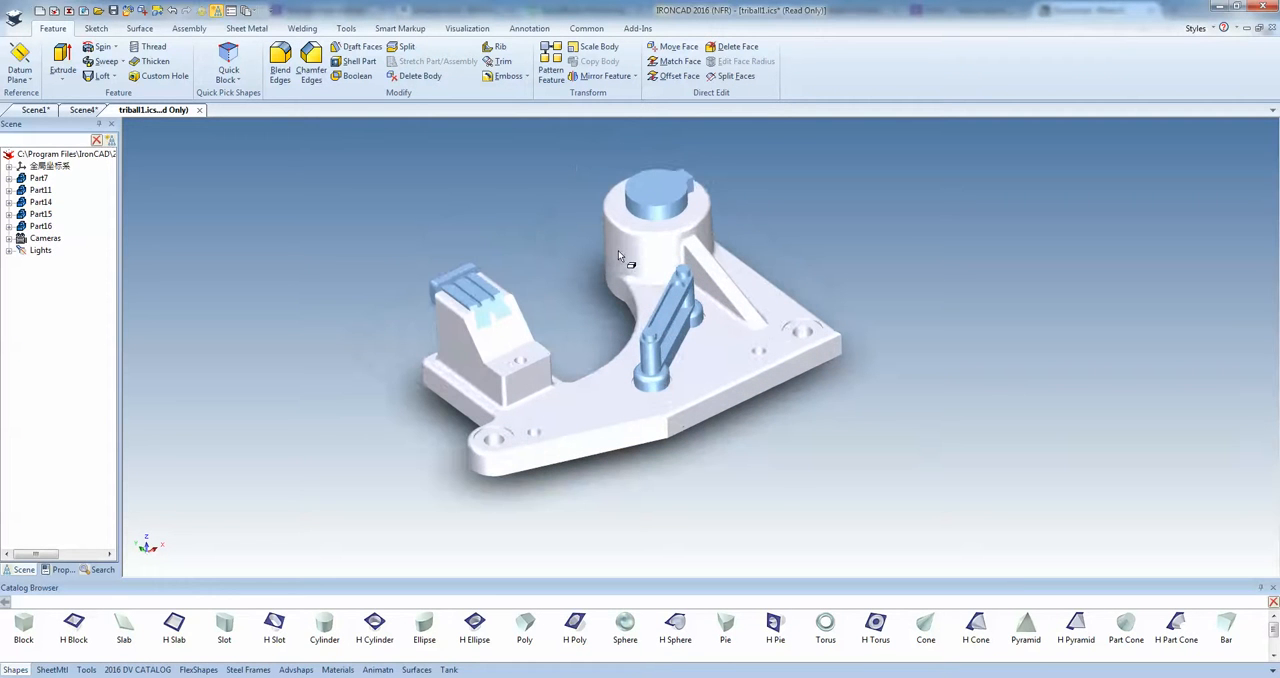